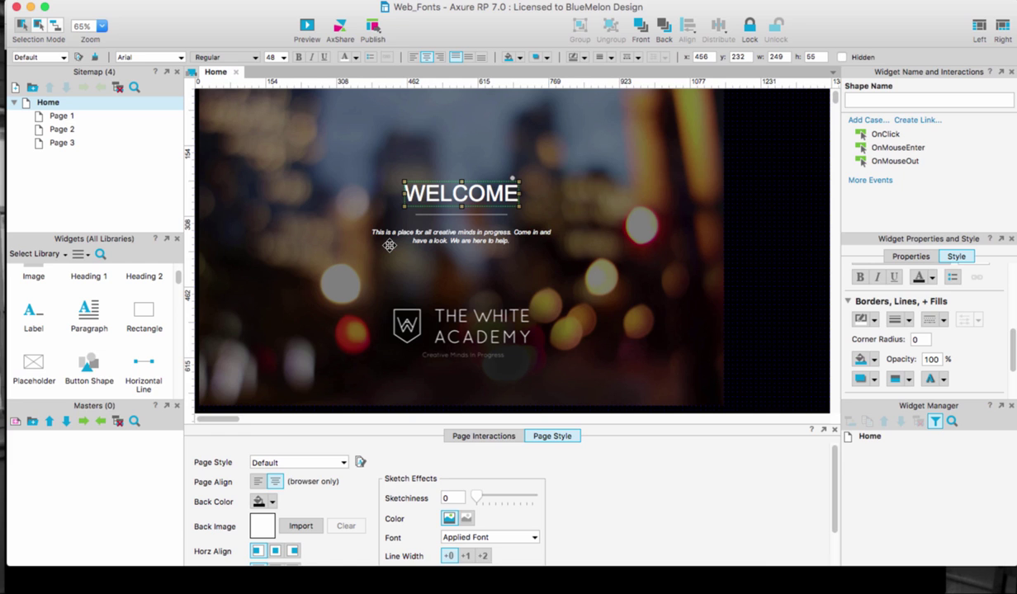
Step: Select the WELCOME title and confirm its font is Arial at size 48
left_click(314, 179)
left_click(486, 197)
left_click(132, 56)
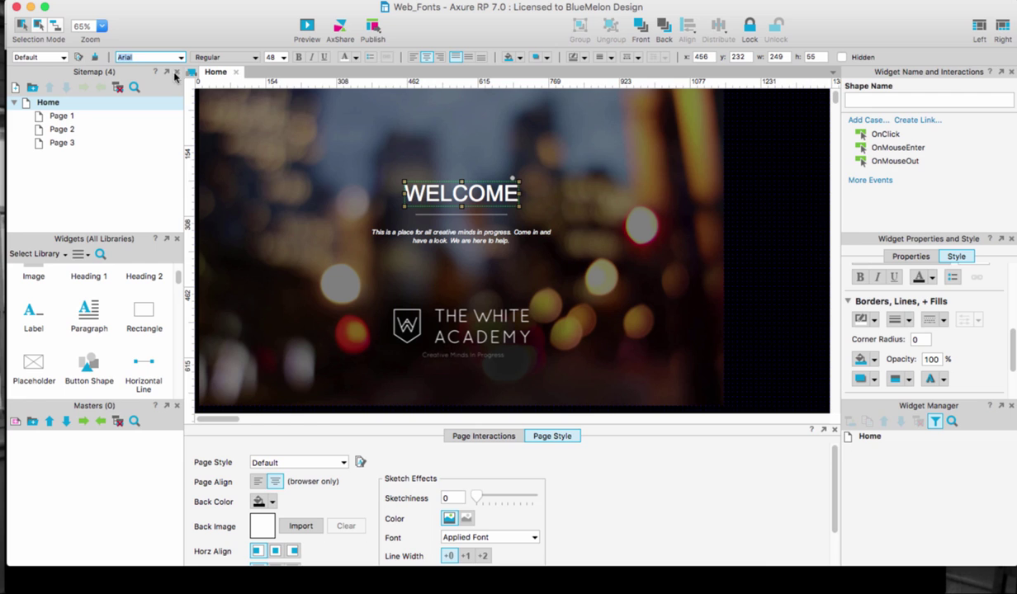
left_click(410, 193)
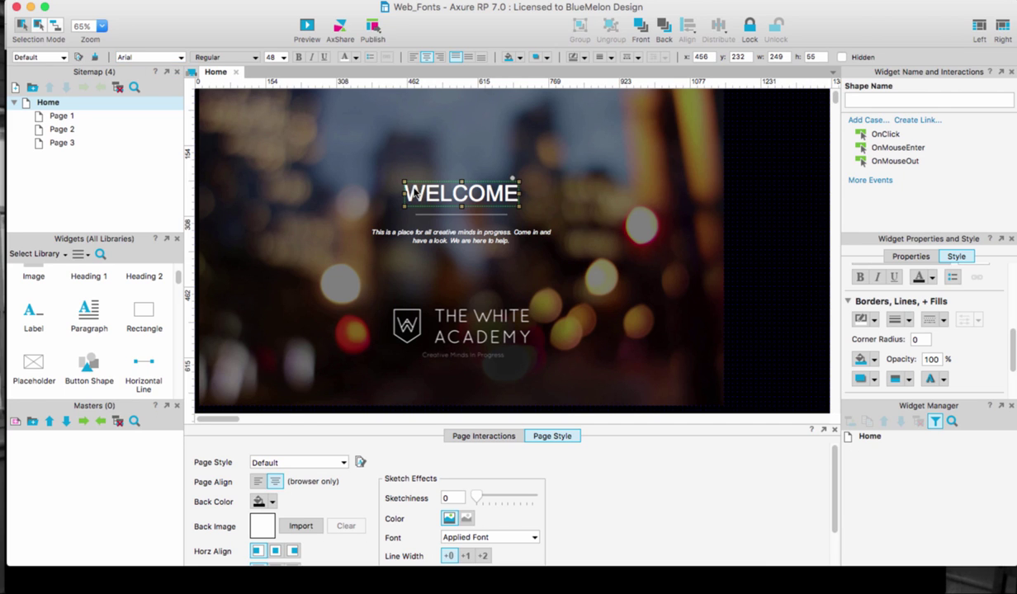
Step: On the Google Fonts page, locate Montserrat and mark its Normal 400 style for use
key("super+Tab")
key("super+Tab")
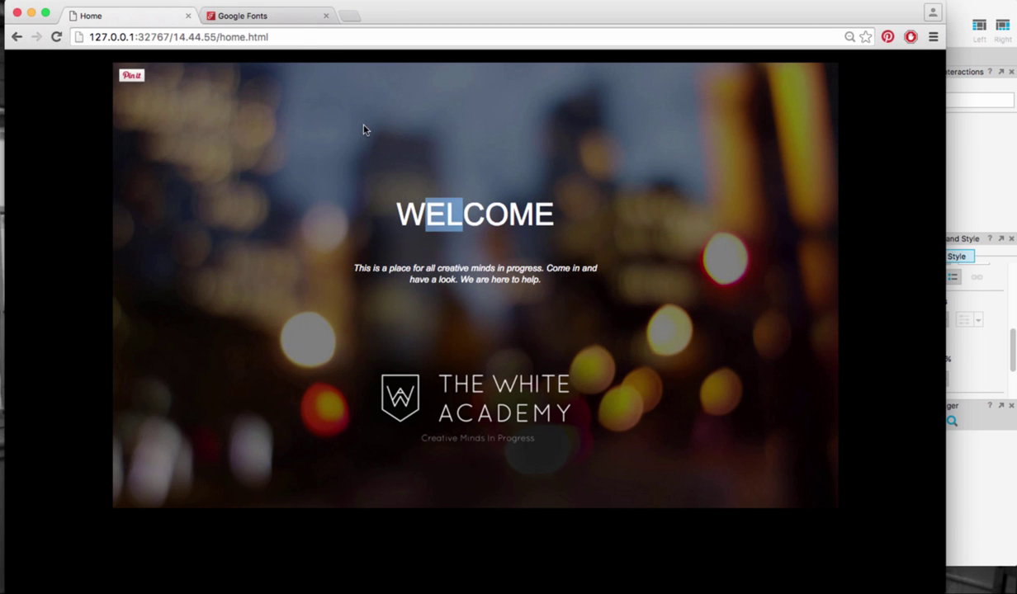
left_click(244, 16)
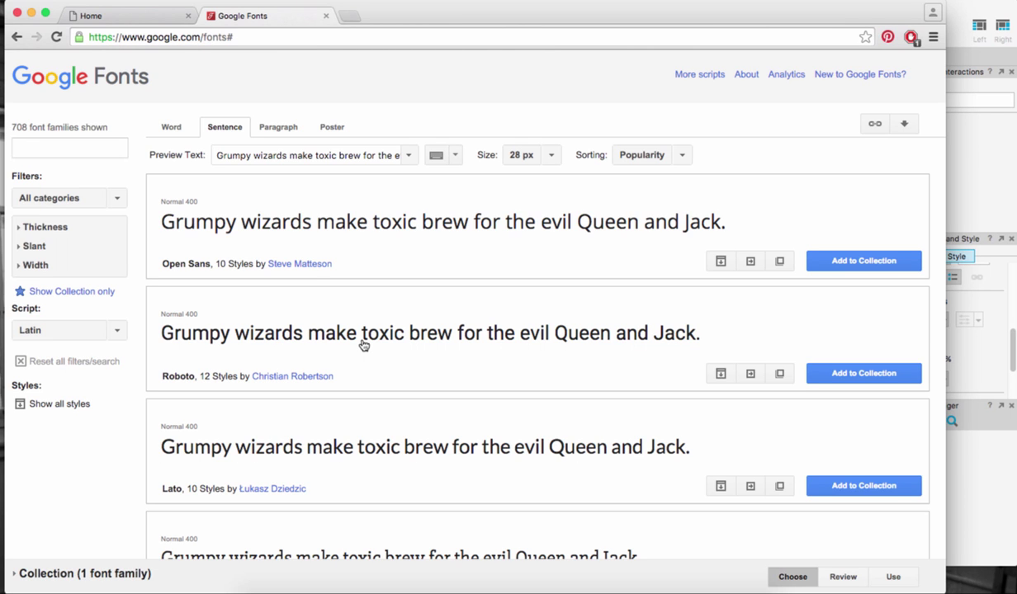
scroll(361, 345, "down", 10)
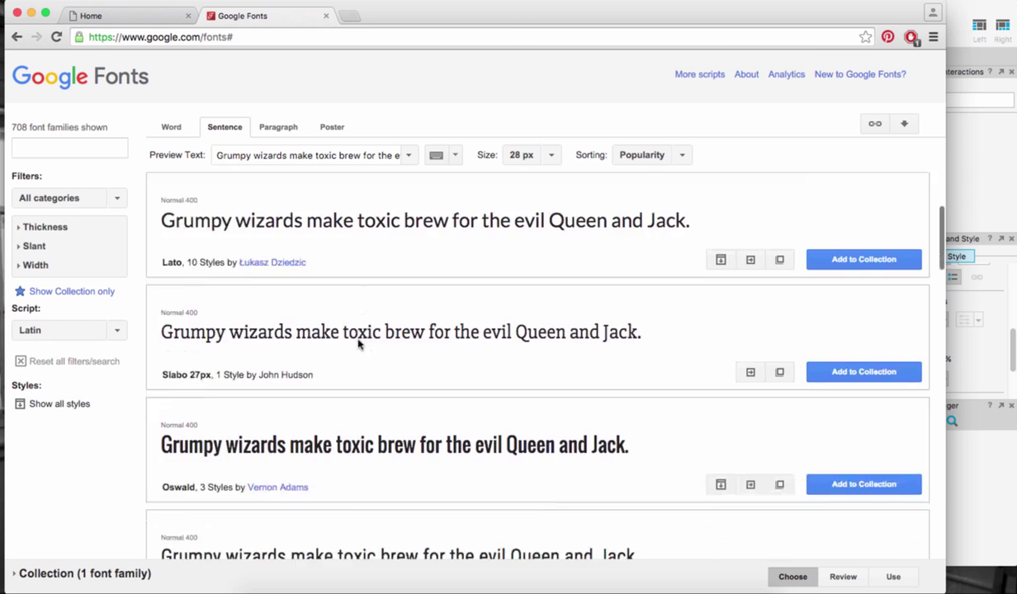
scroll(361, 345, "down", 6)
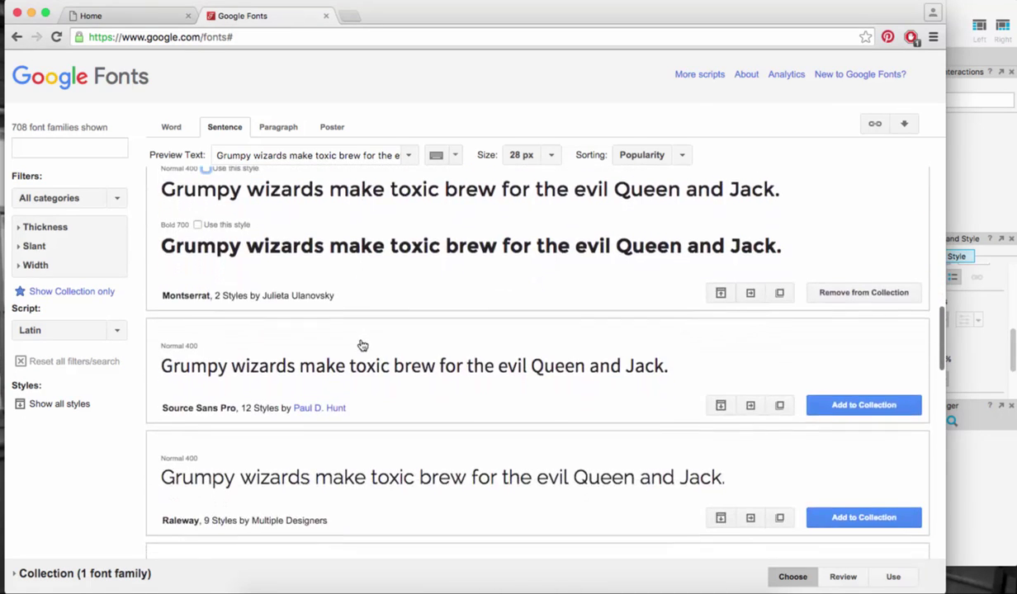
scroll(234, 345, "up", 3)
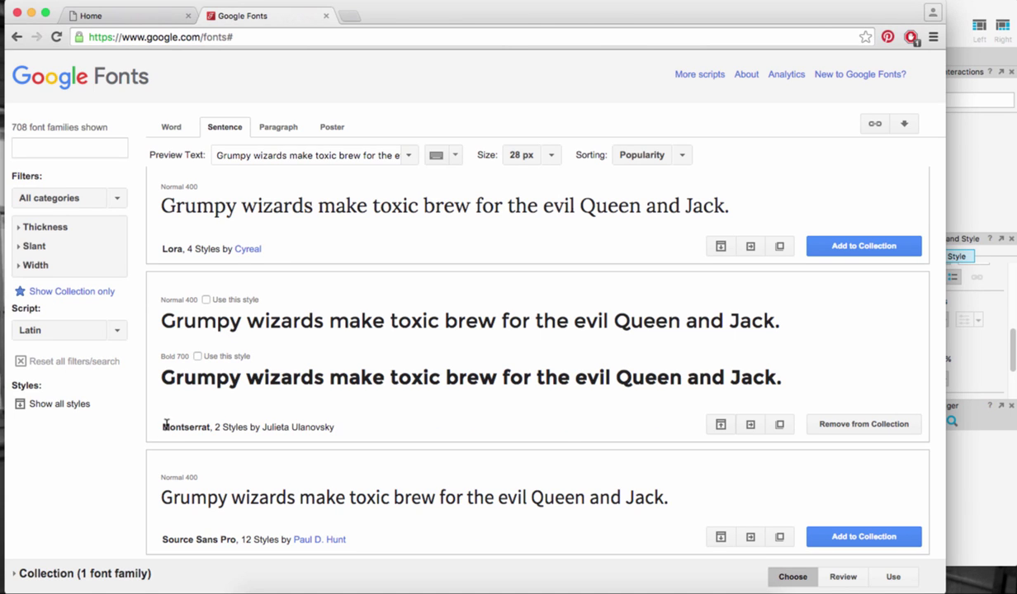
left_click_drag(162, 426, 289, 427)
left_click(299, 336)
left_click(206, 301)
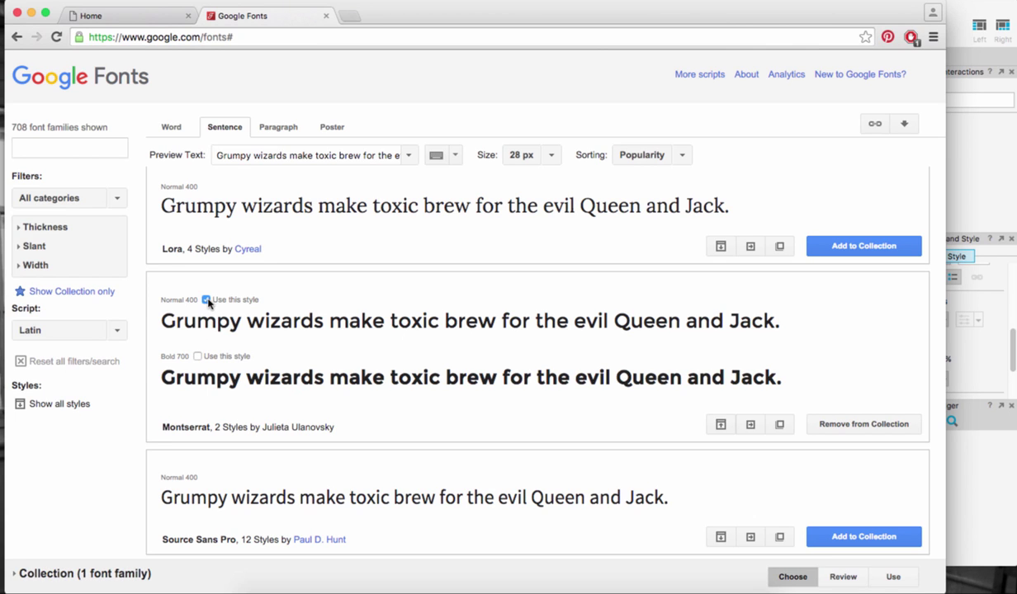
Step: Open Montserrat's quick-use page and select the stylesheet <link> code in step 3
left_click(747, 425)
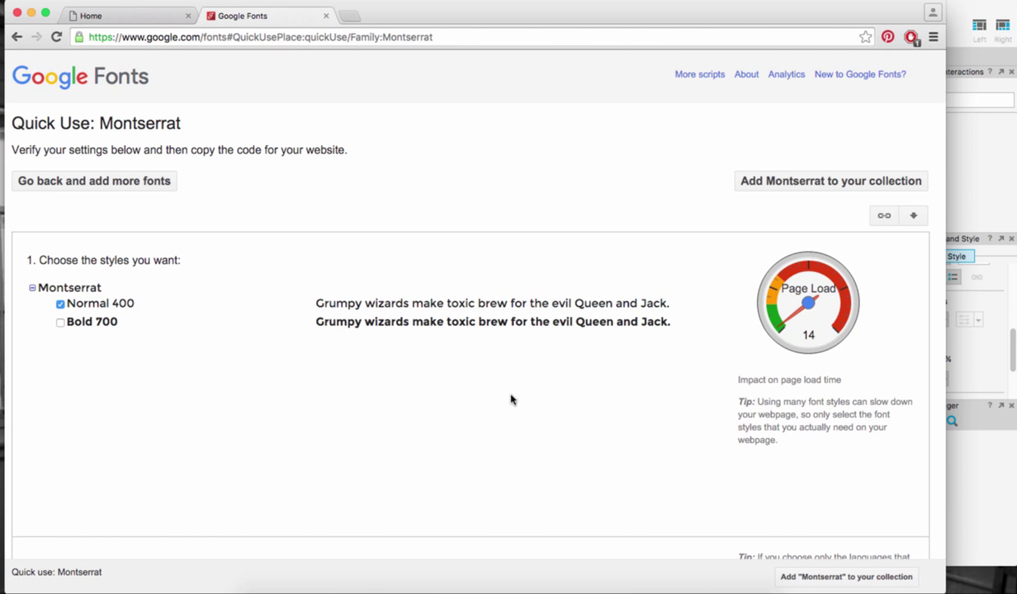
scroll(498, 400, "down", 8)
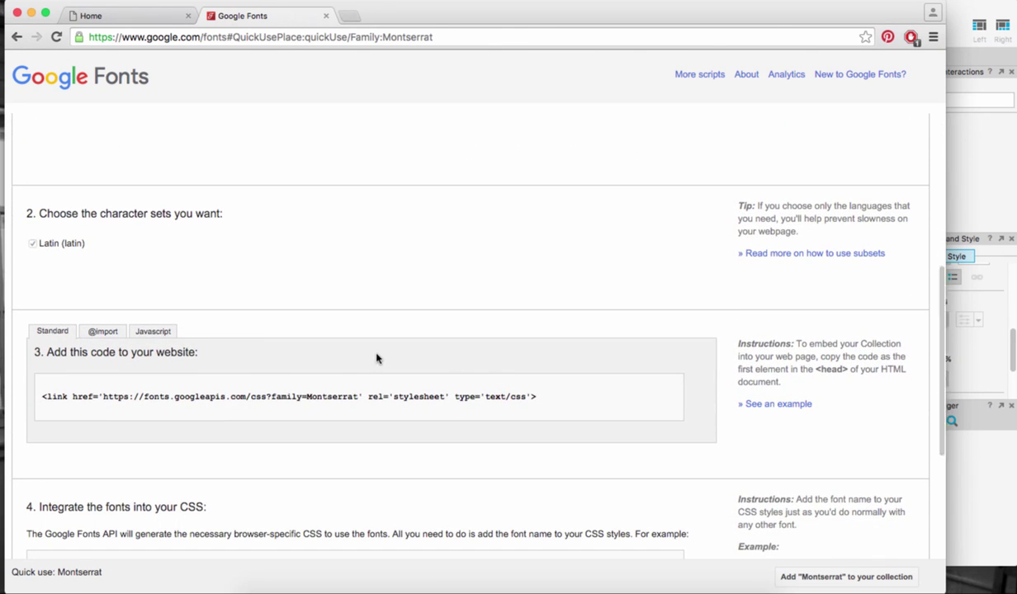
left_click(113, 397)
key("super+c")
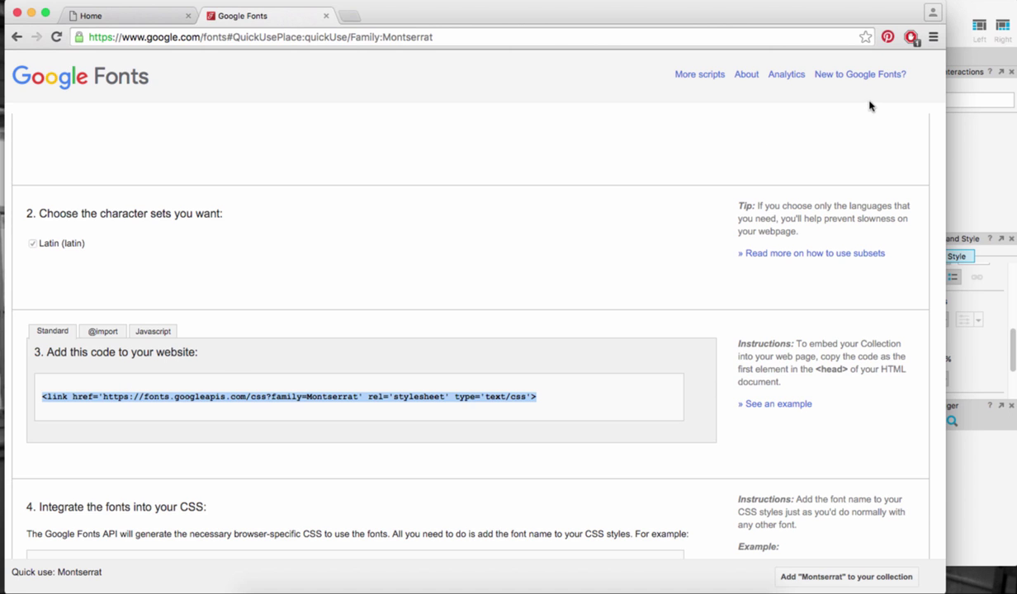
key("super+Tab")
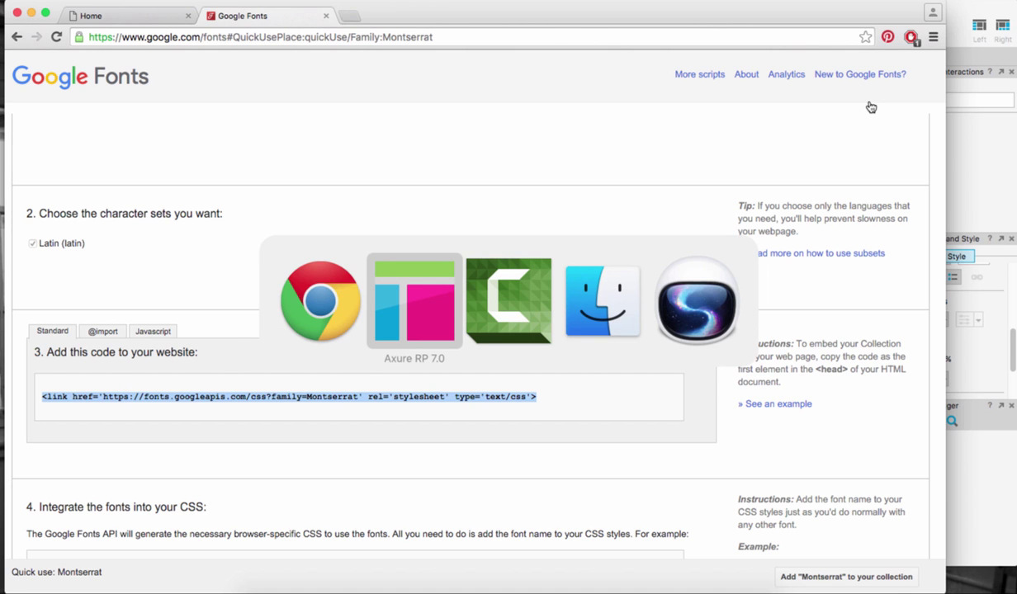
key("Escape")
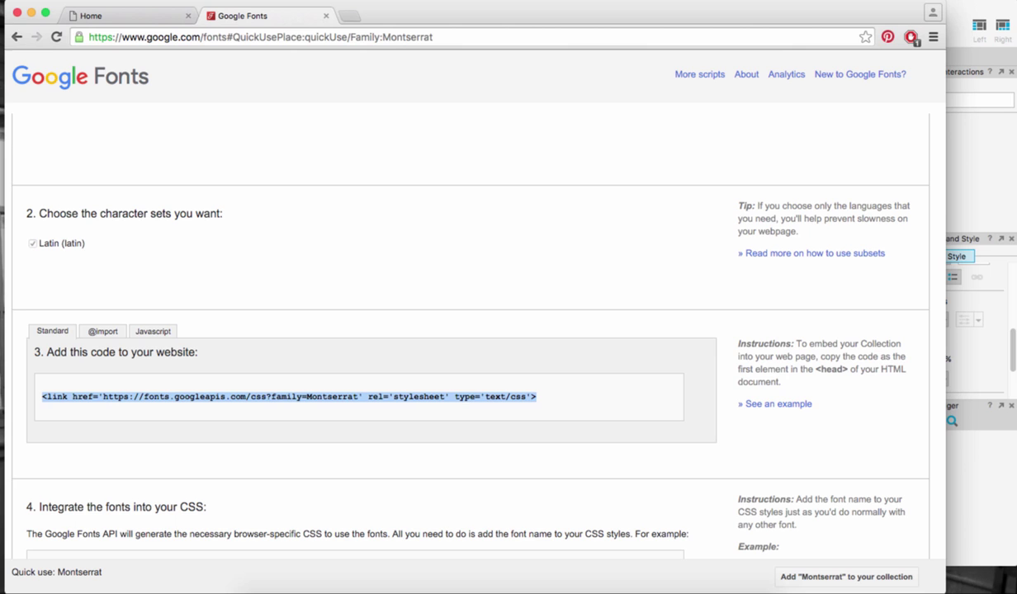
Step: Launch TextEdit and paste the Montserrat link code into a new document
key("super+space")
type("text")
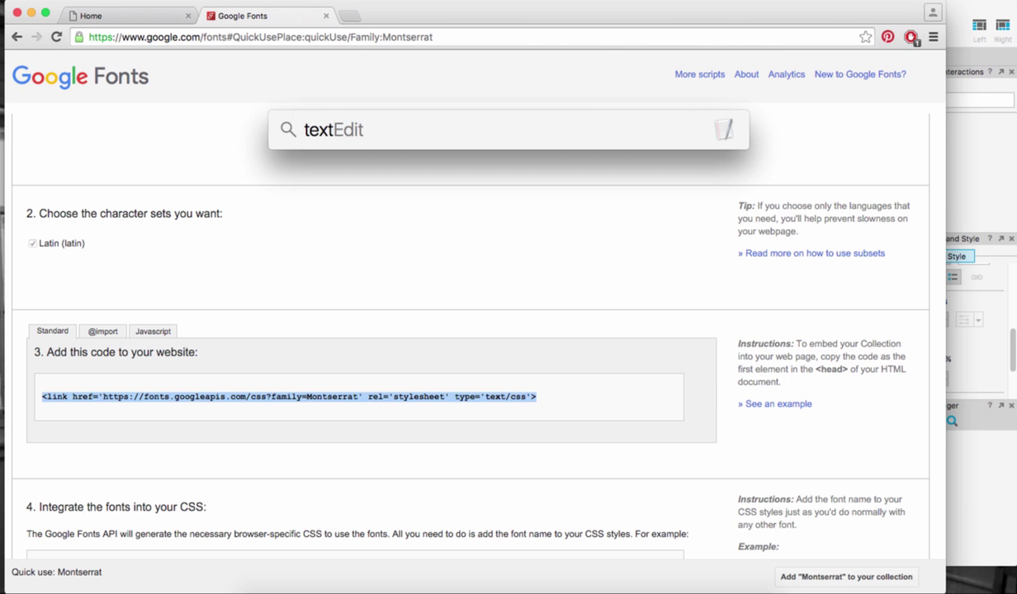
key("Return")
key("super+n")
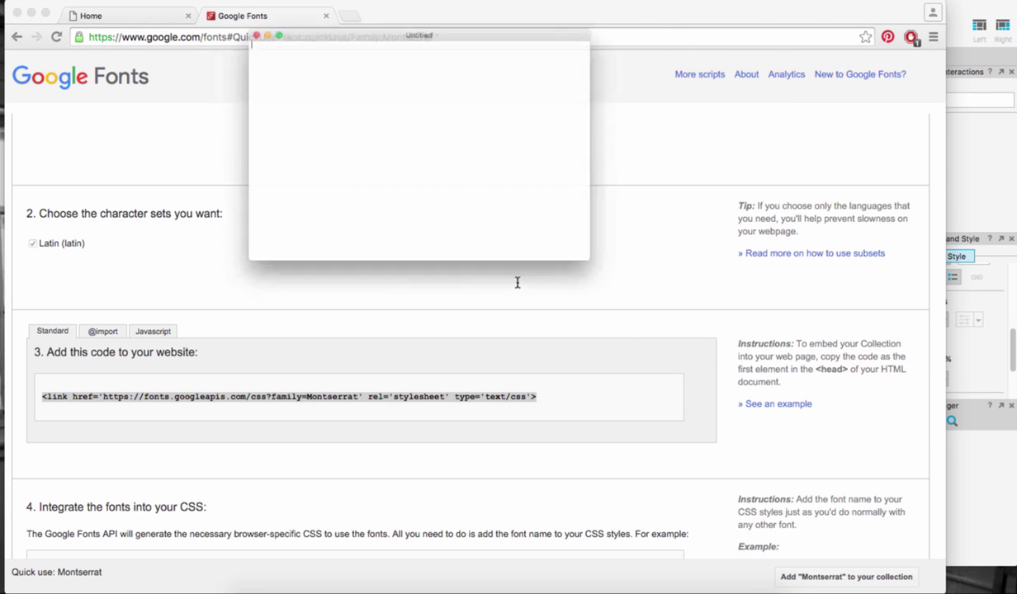
key("super+v")
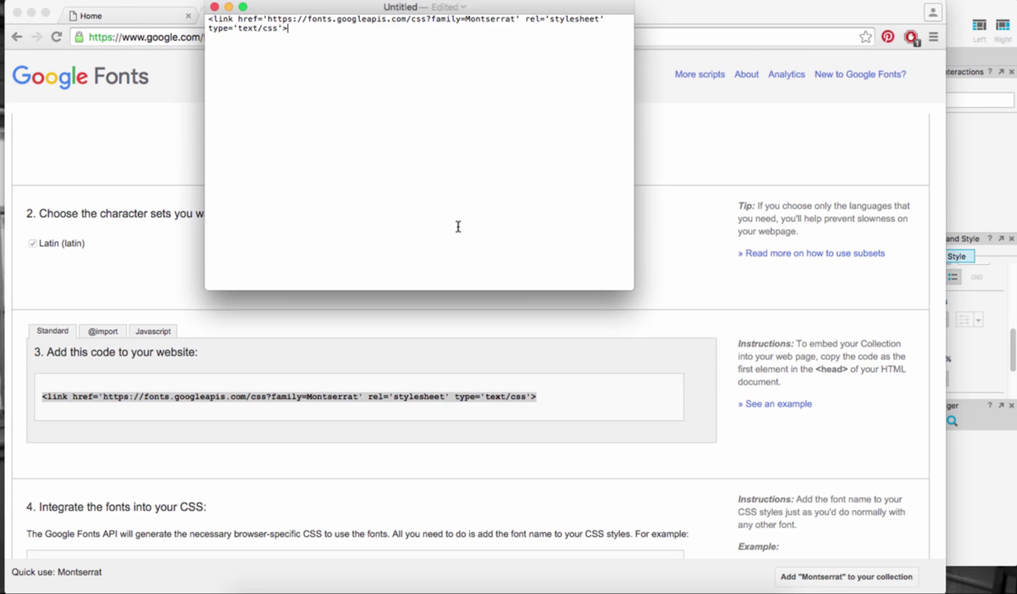
Step: Copy only the https stylesheet URL from the pasted code and return to Axure
key("super+a")
left_click(291, 29)
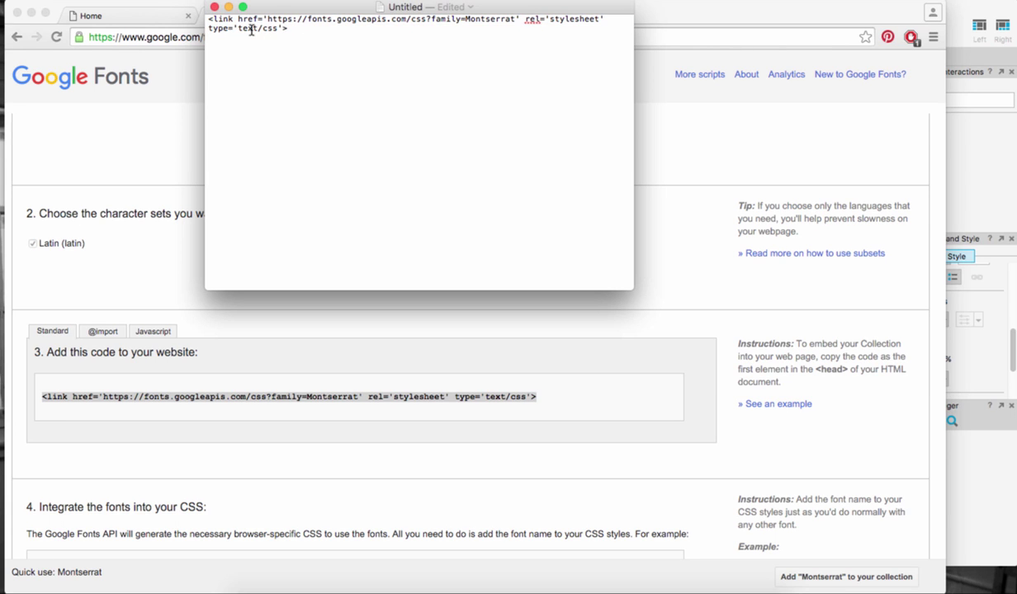
left_click_drag(268, 18, 516, 18)
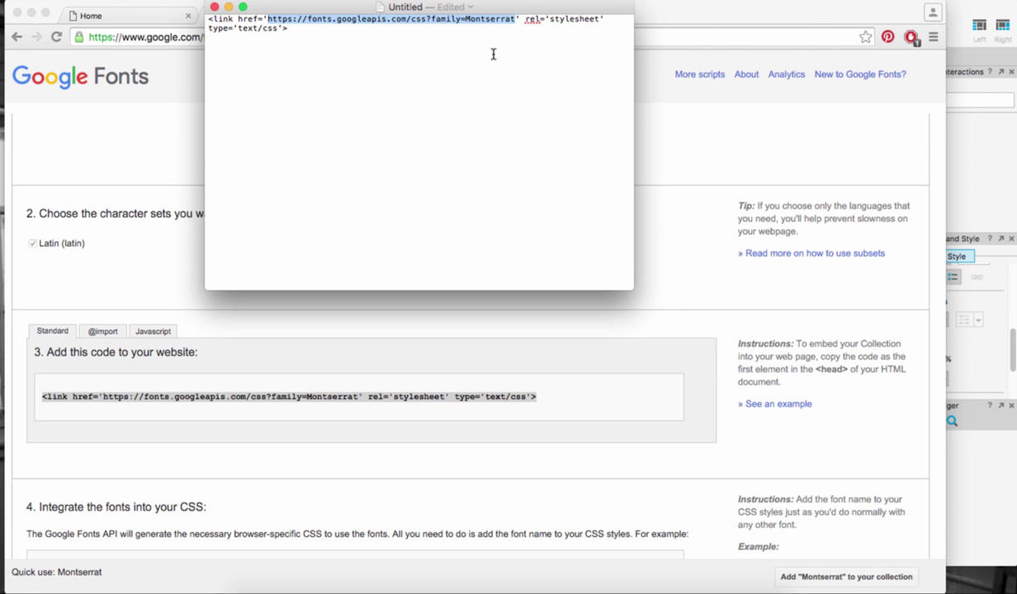
key("super+c")
key("super+Tab")
key("super+Tab")
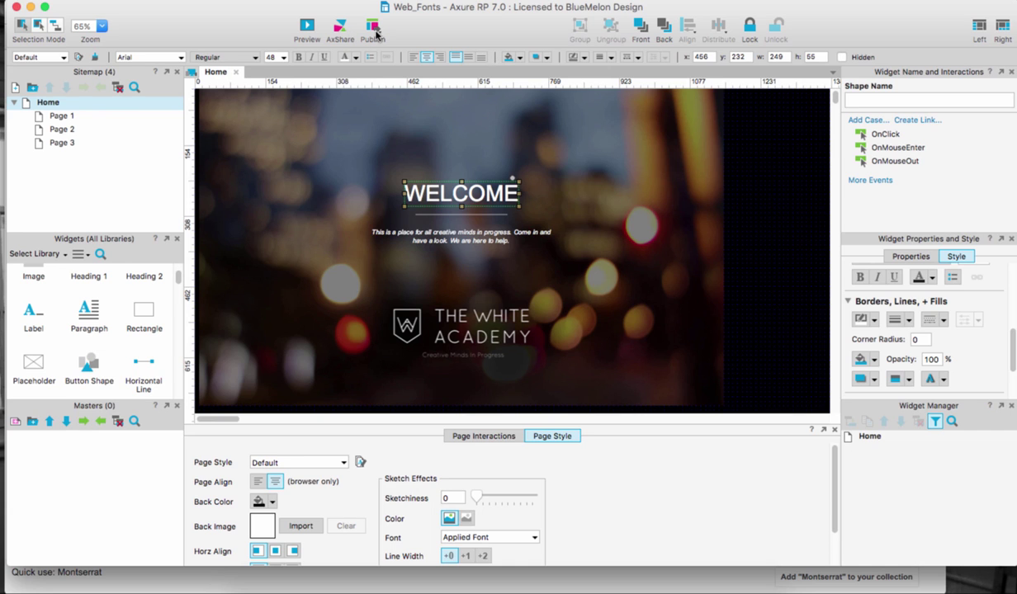
Step: Select the WELCOME title and open Publish > Generate HTML Files
left_click(463, 208)
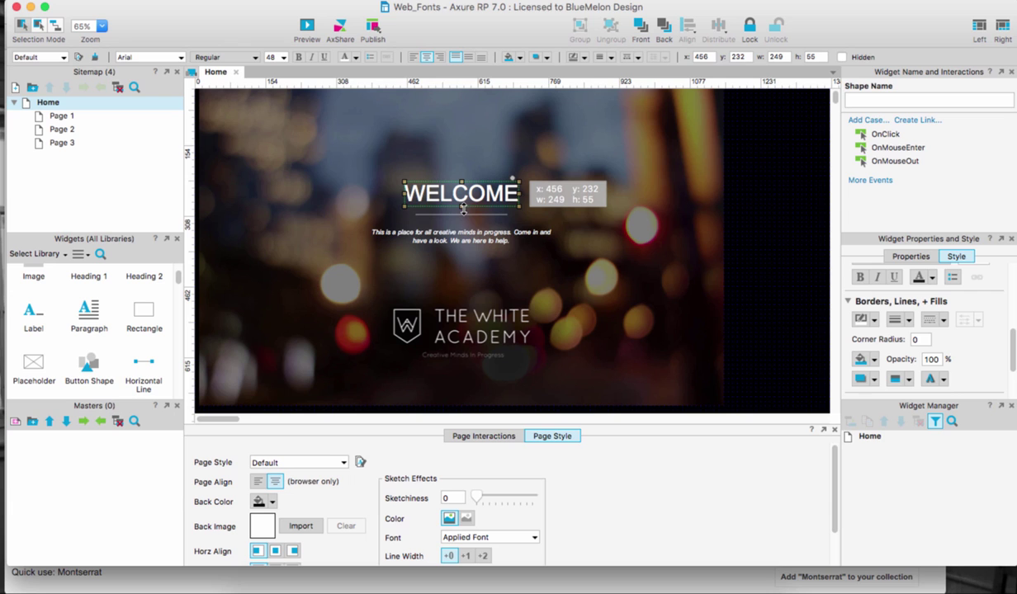
left_click(373, 29)
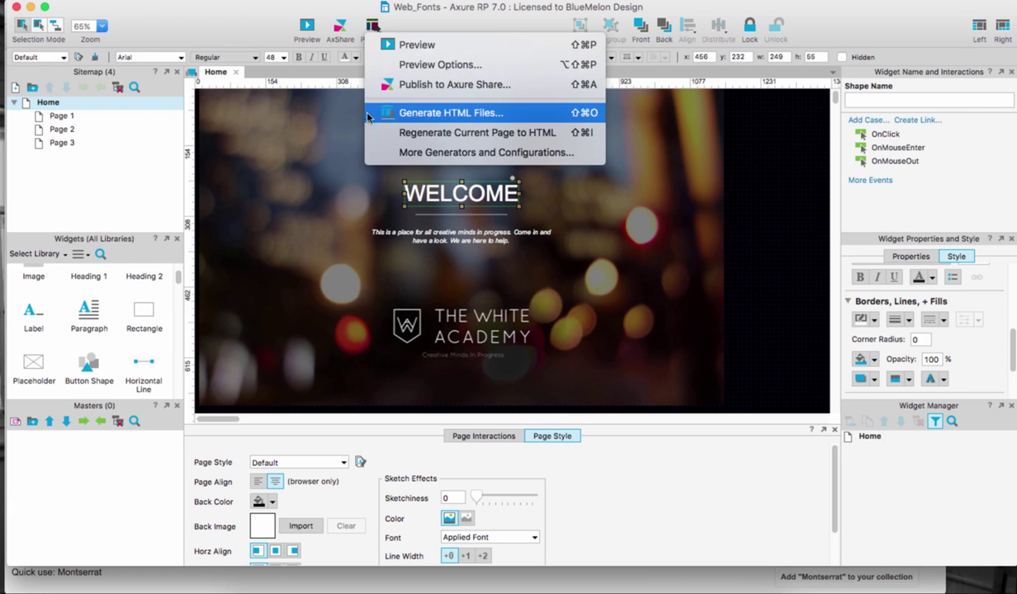
left_click(438, 112)
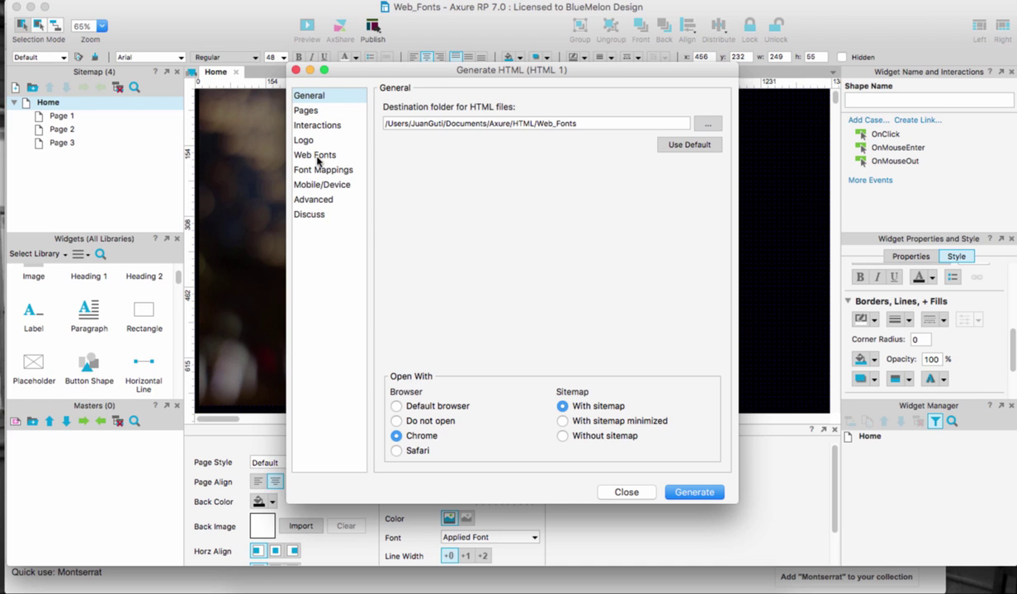
Step: Add a web font named 'Montserrat' with the pasted Google Fonts URL, then generate
left_click(320, 159)
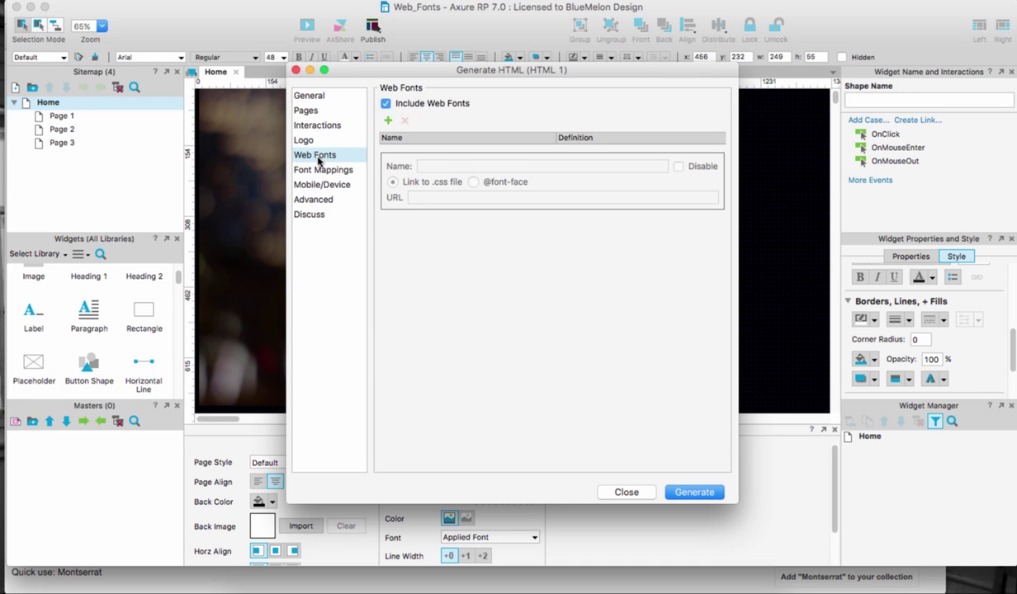
left_click(388, 120)
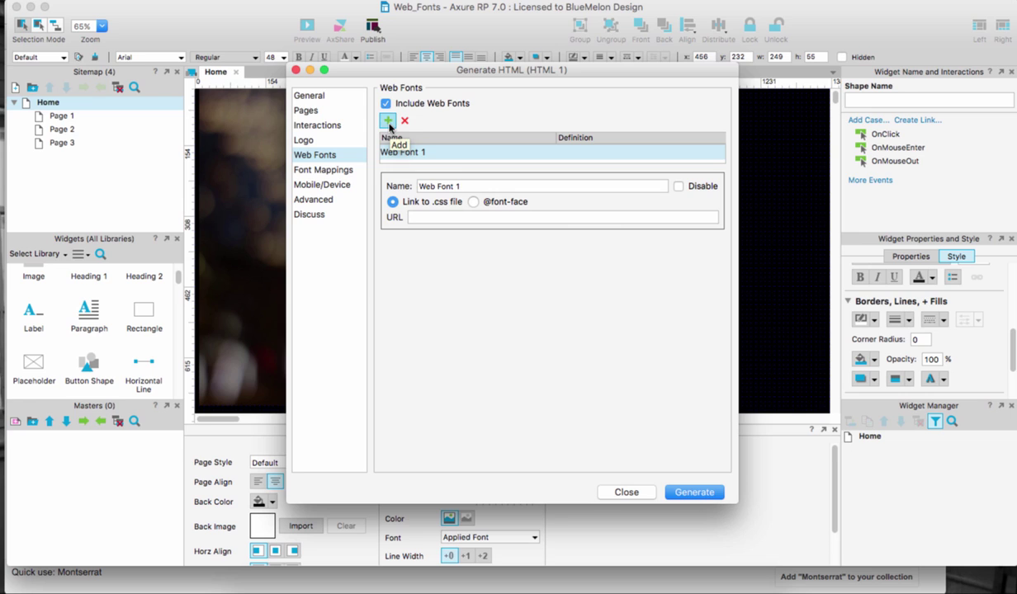
left_click(470, 184)
left_click(439, 217)
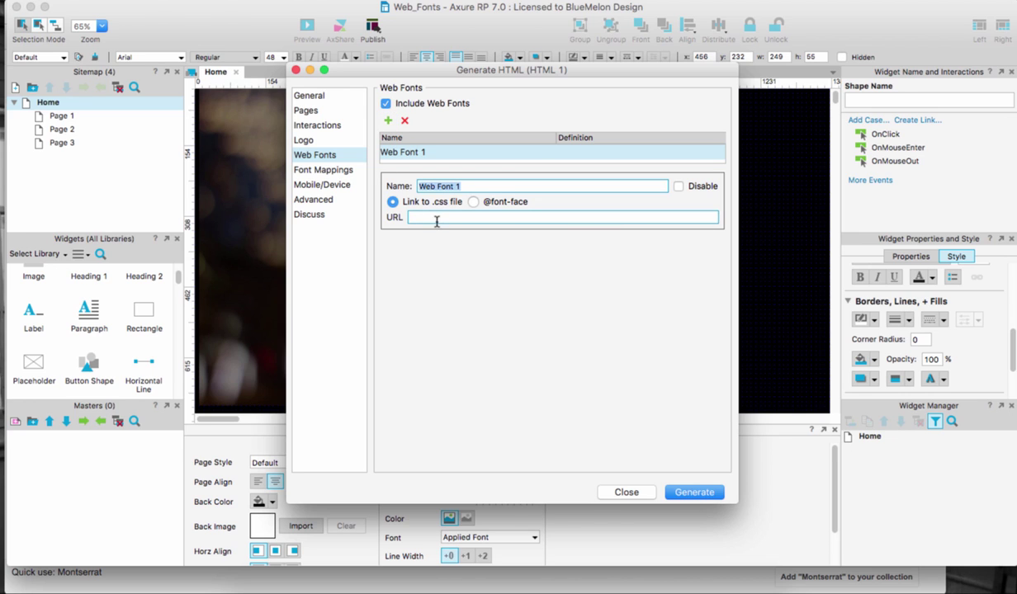
key("super+v")
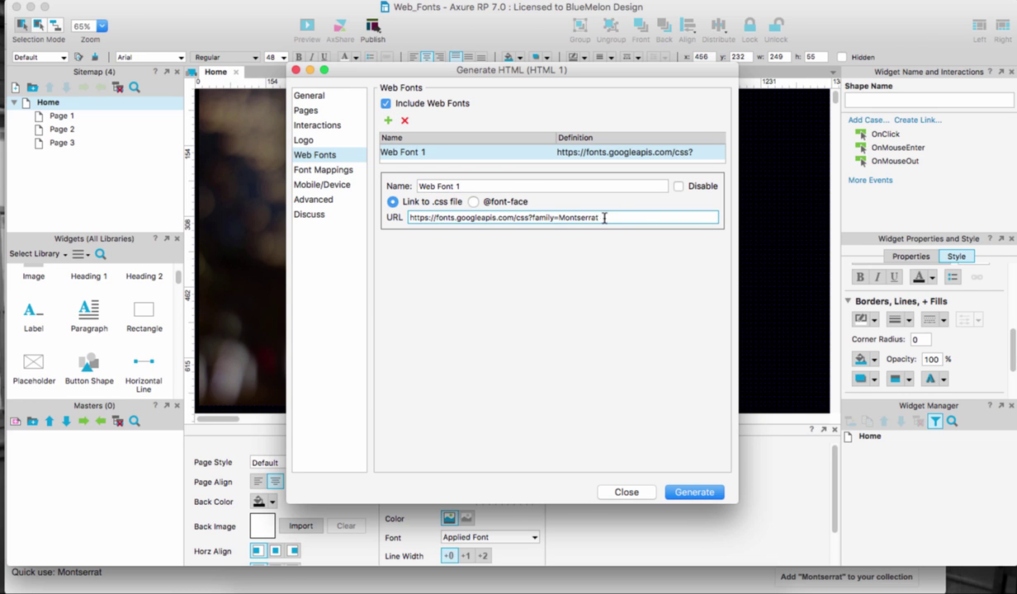
left_click_drag(558, 217, 618, 217)
key("super+c")
key("shift+Tab")
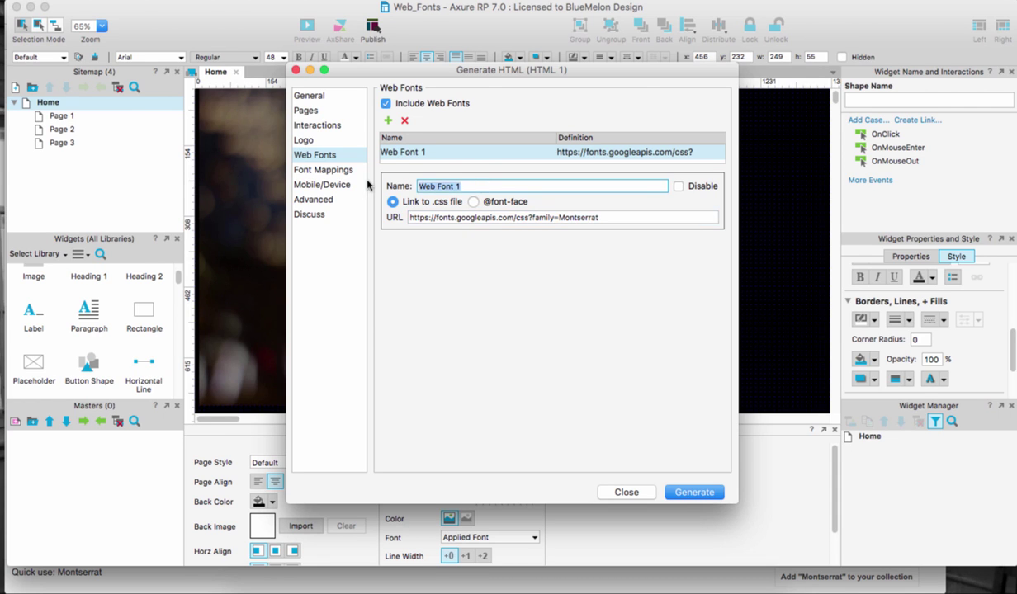
key("ctrl+v")
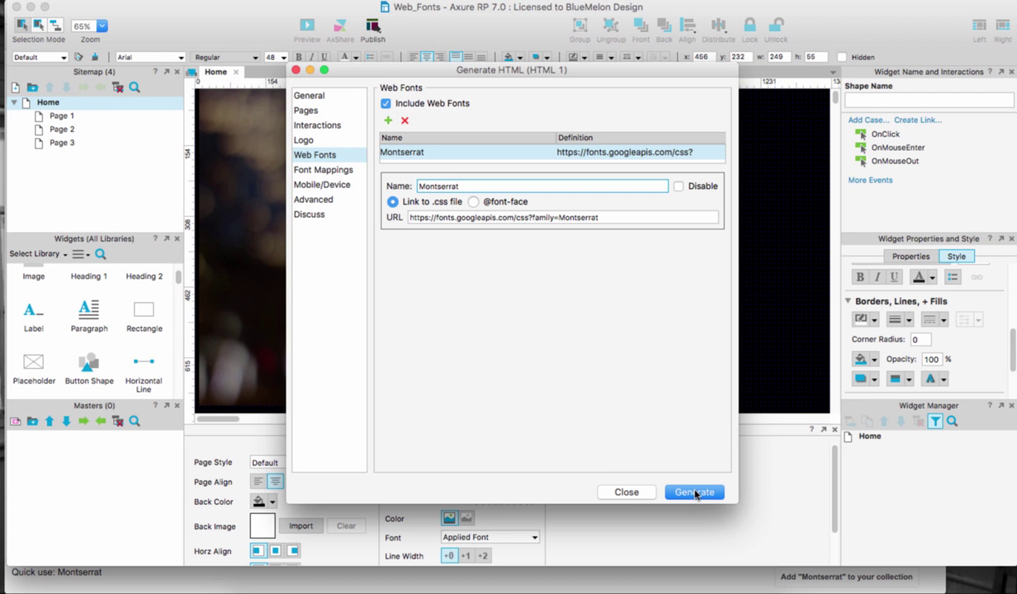
left_click(625, 492)
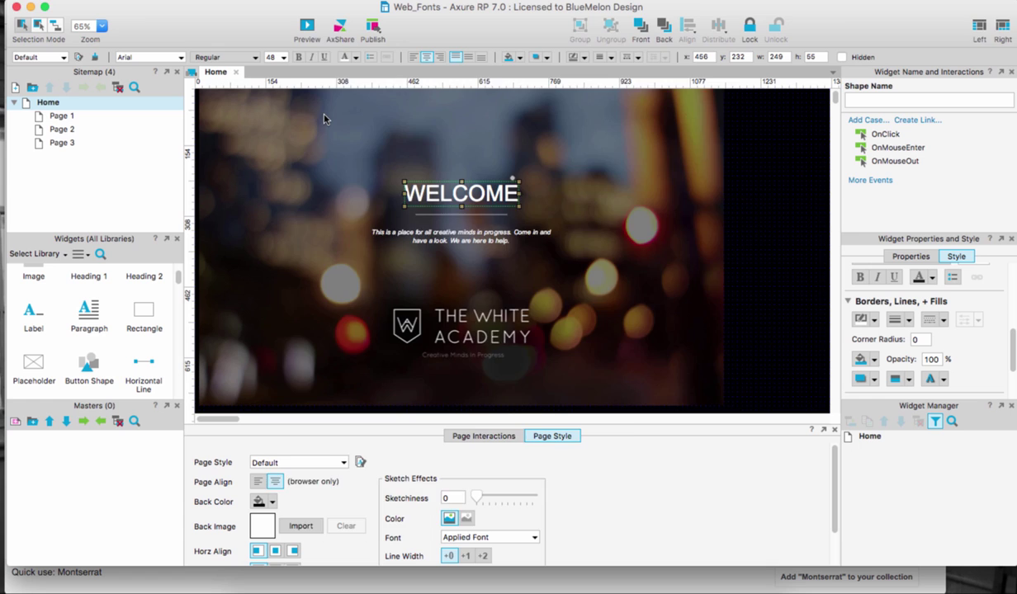
key("F8")
left_click(312, 154)
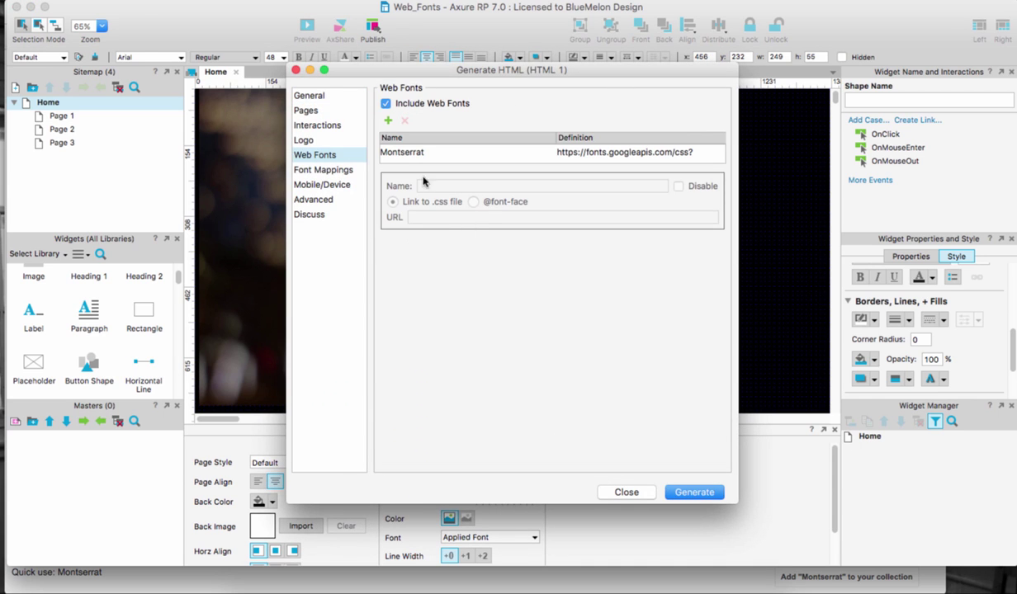
left_click(641, 491)
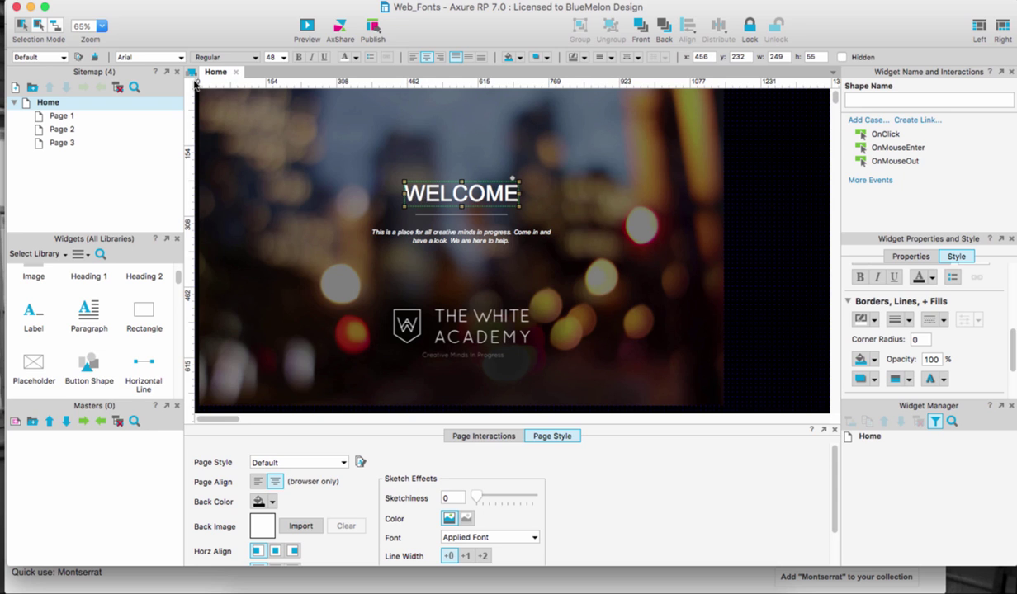
left_click(129, 57)
Step: Reopen Generate HTML Files and show the Font Mappings settings
left_click(372, 28)
left_click(420, 114)
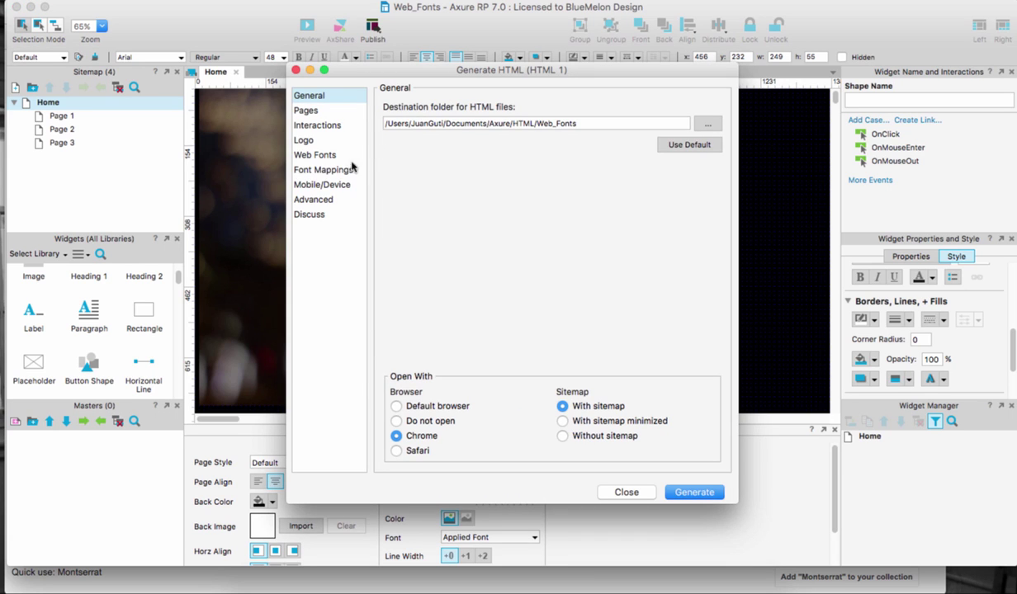
left_click(327, 171)
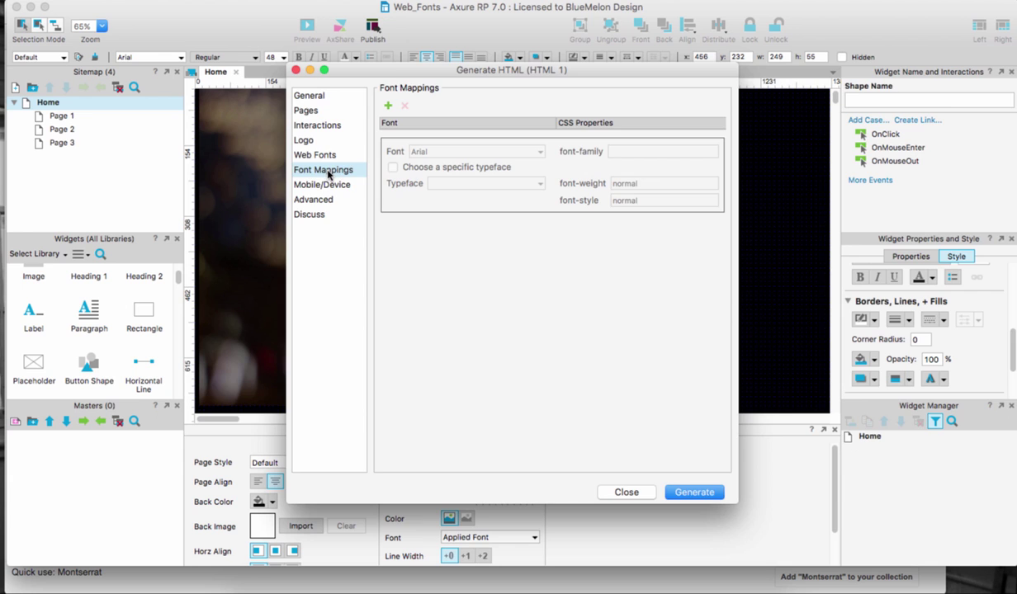
left_click_drag(378, 71, 646, 66)
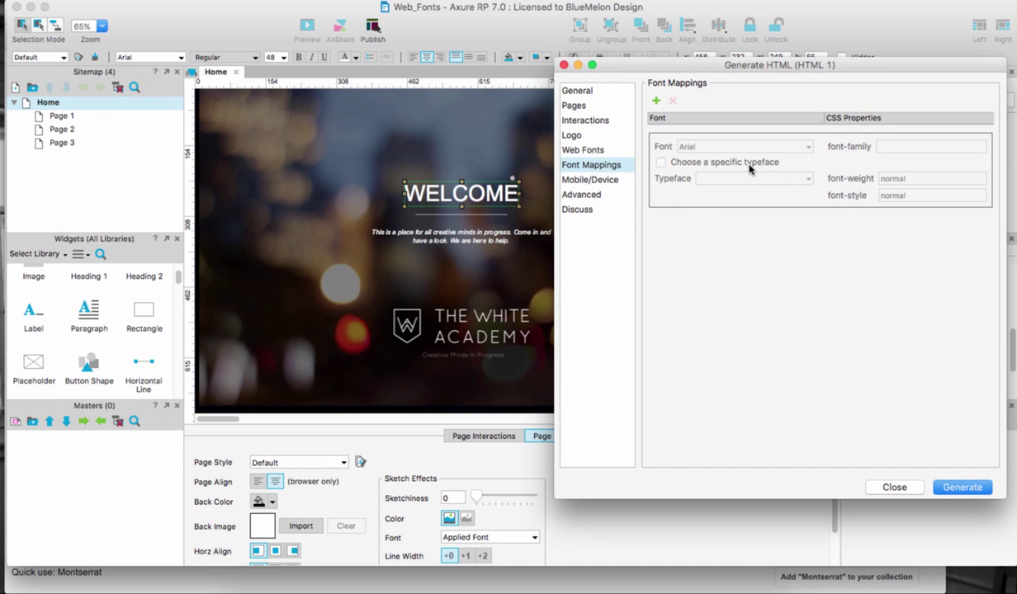
left_click_drag(666, 71, 604, 67)
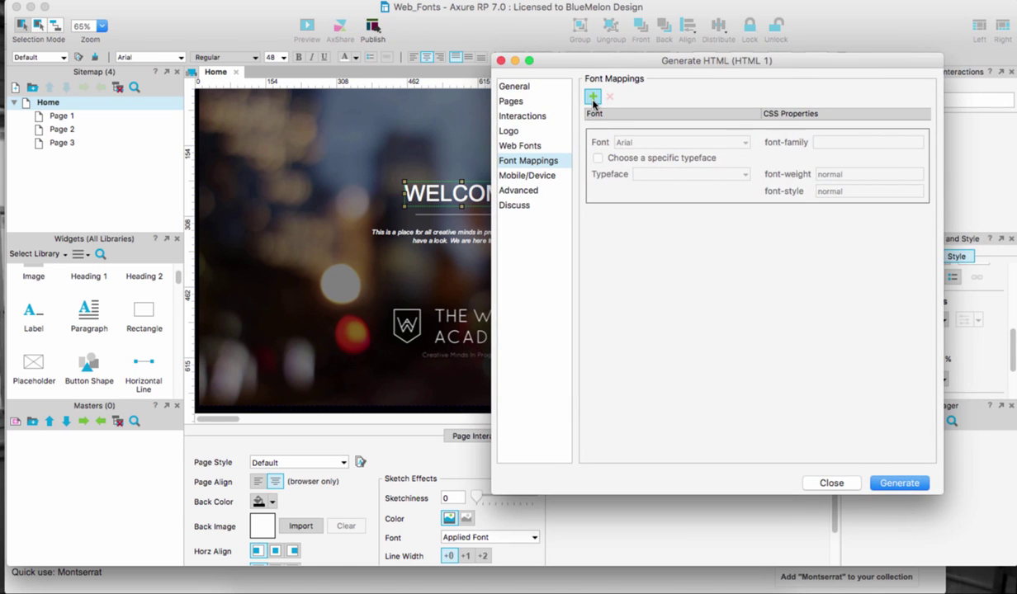
Step: Add an Arial font mapping with 'Montserrat' pasted as its font-family
left_click(593, 97)
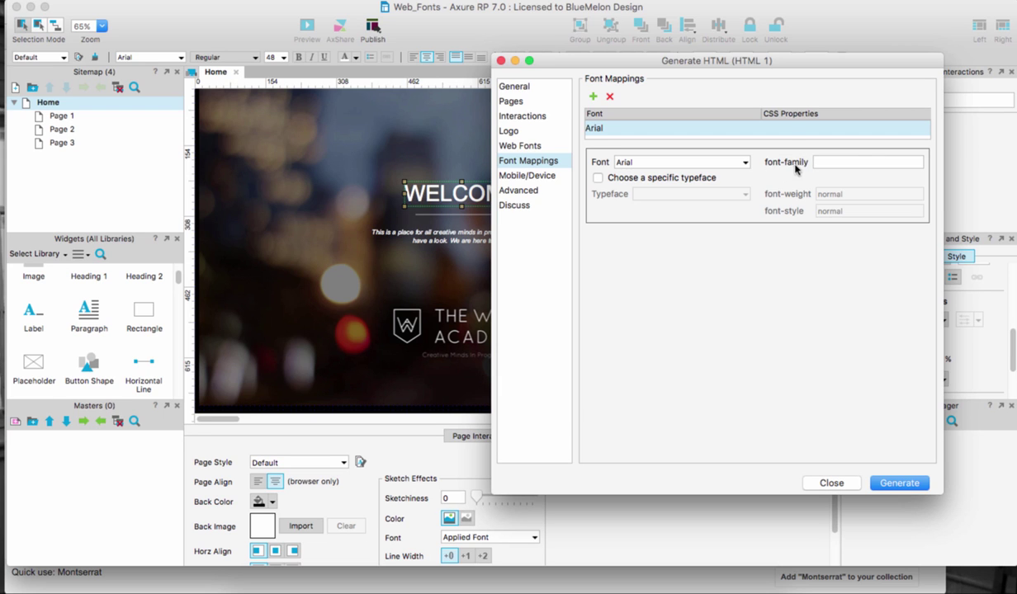
left_click(830, 164)
right_click(831, 163)
right_click(820, 161)
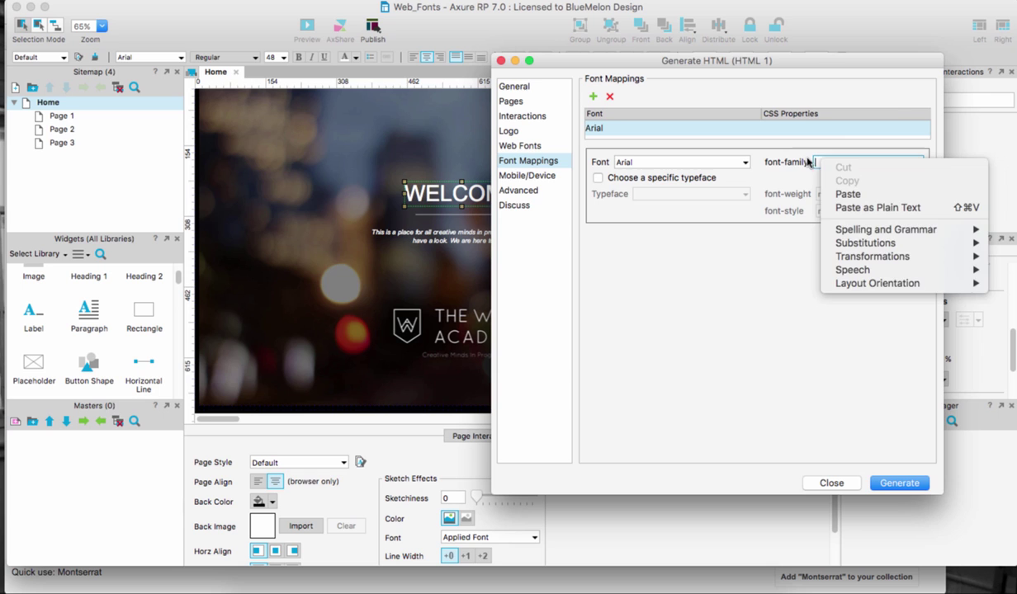
left_click(780, 156)
key("super+v")
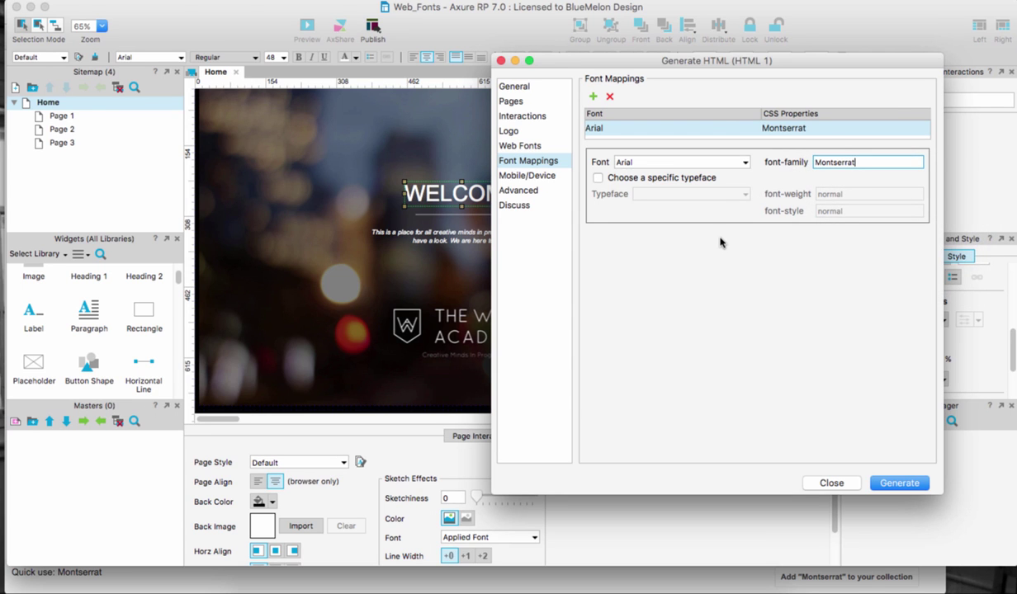
Step: Generate the prototype with the Arial-to-Montserrat mapping and switch to Chrome to view it
key("super+Tab")
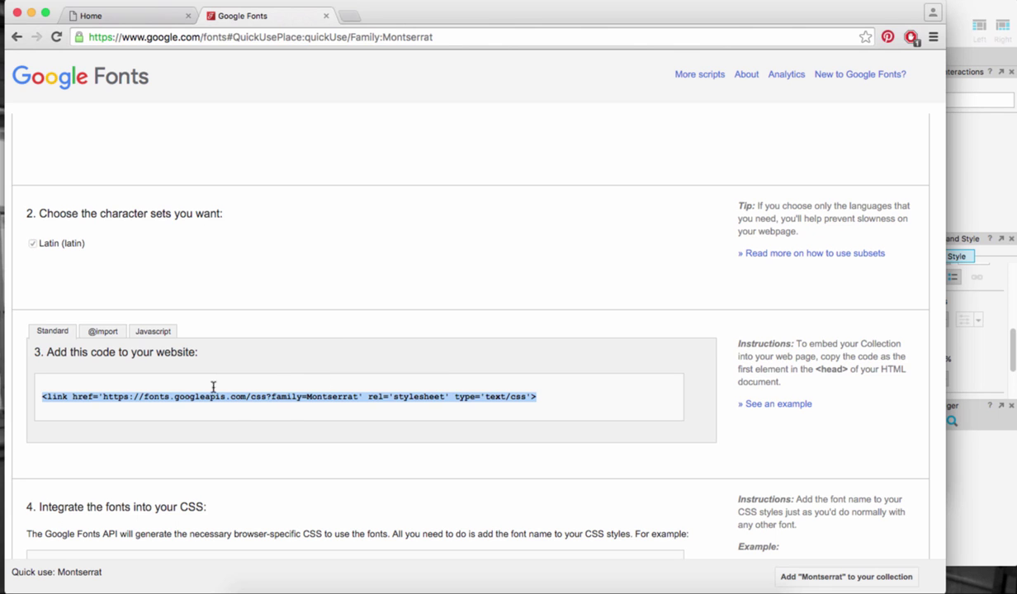
scroll(279, 334, "up", 1)
scroll(280, 334, "up", 5)
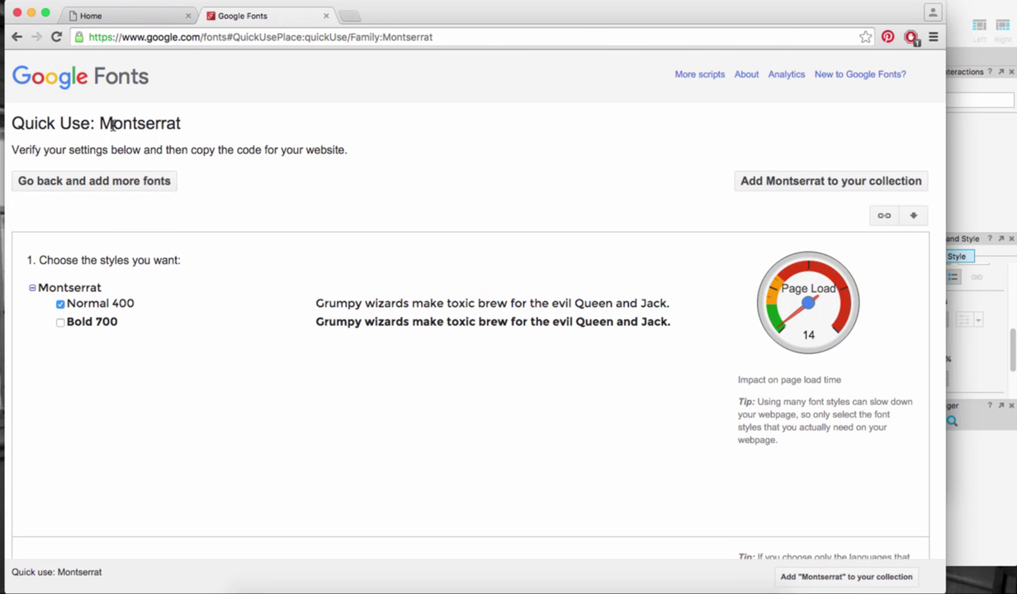
key("super+Tab")
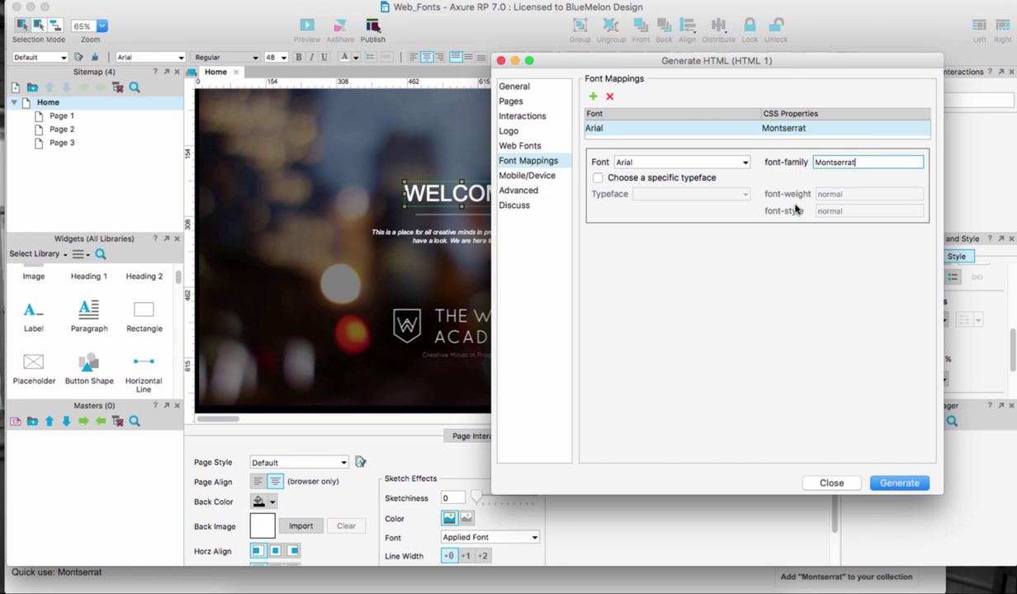
left_click(890, 483)
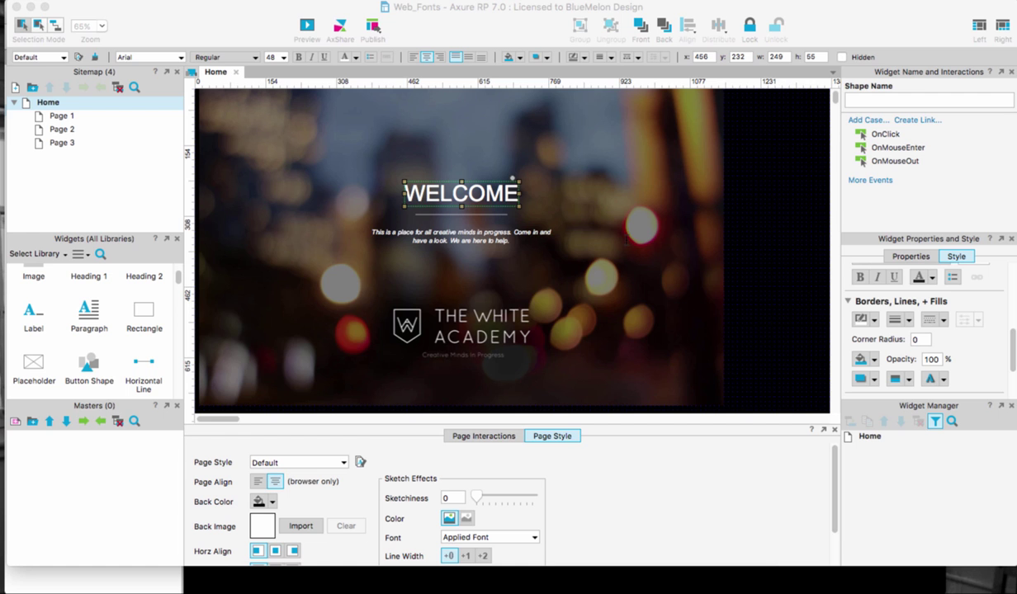
key("super+Tab")
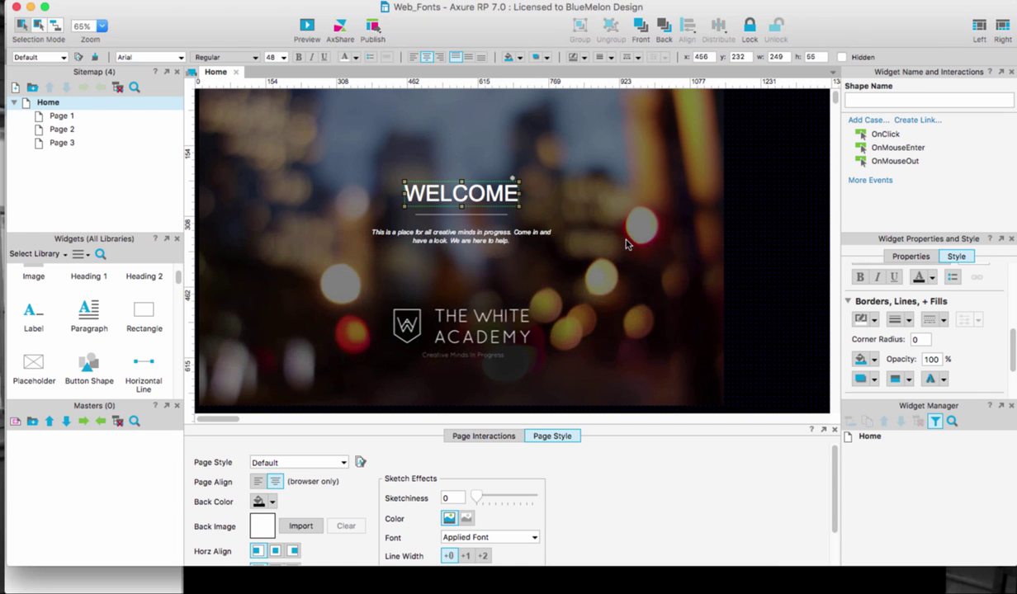
key("super+Tab")
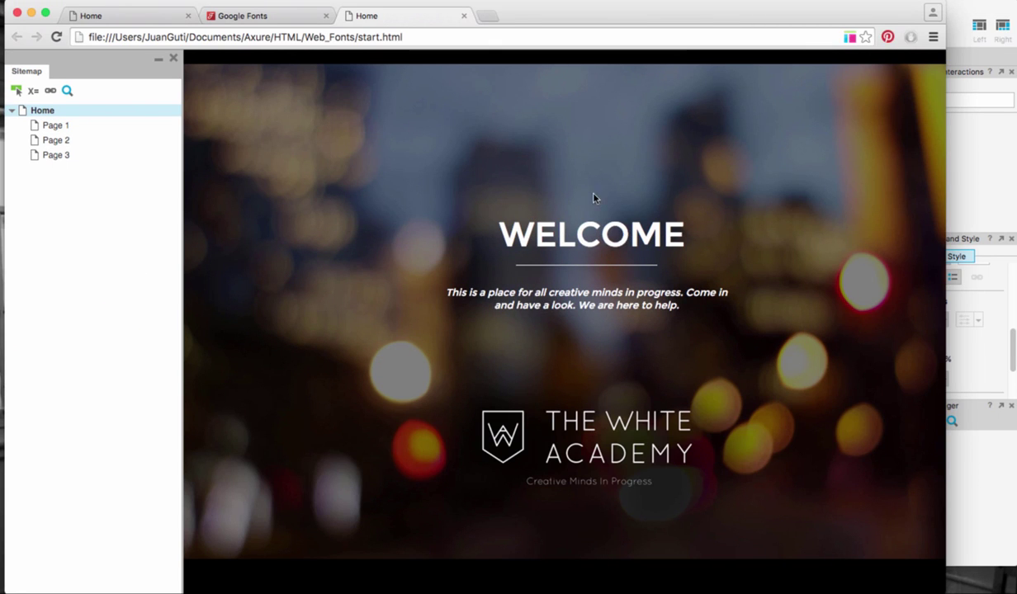
Step: Select the WELCOME heading and open Chrome's developer tools
left_click_drag(682, 235, 397, 97)
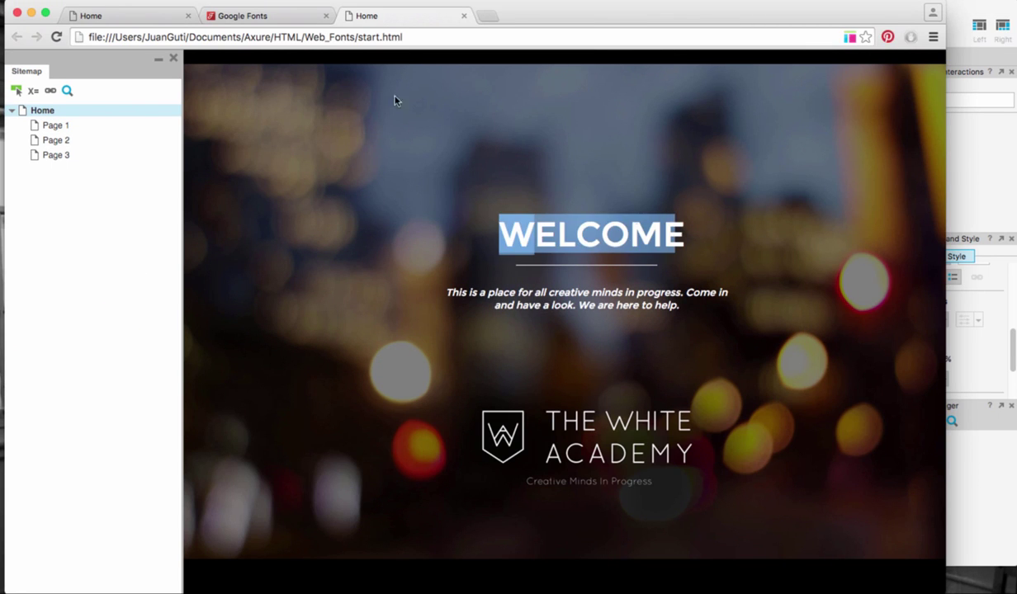
left_click(546, 235)
left_click(161, 0)
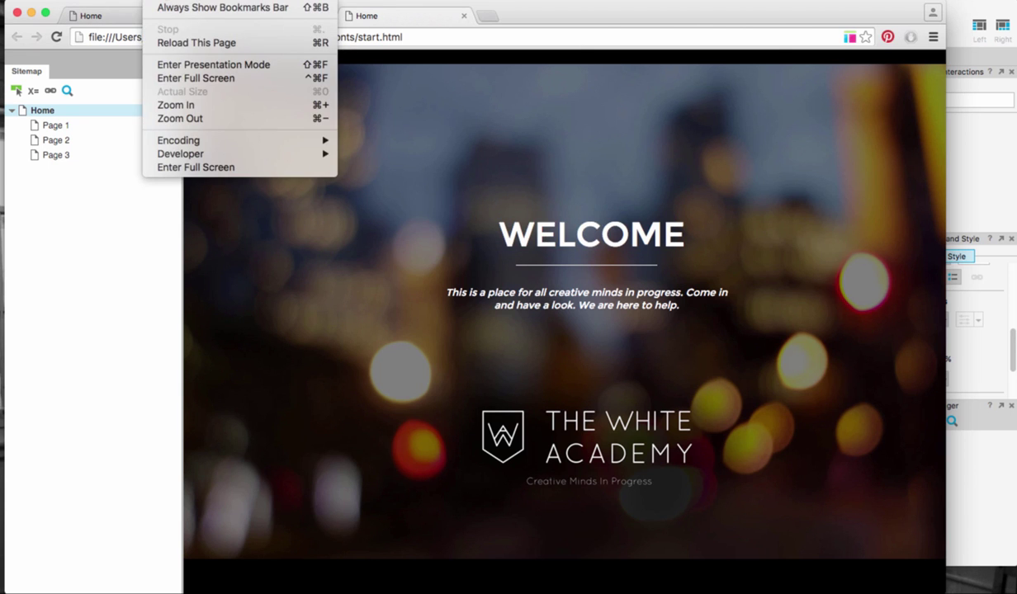
mouse_move(50, 0)
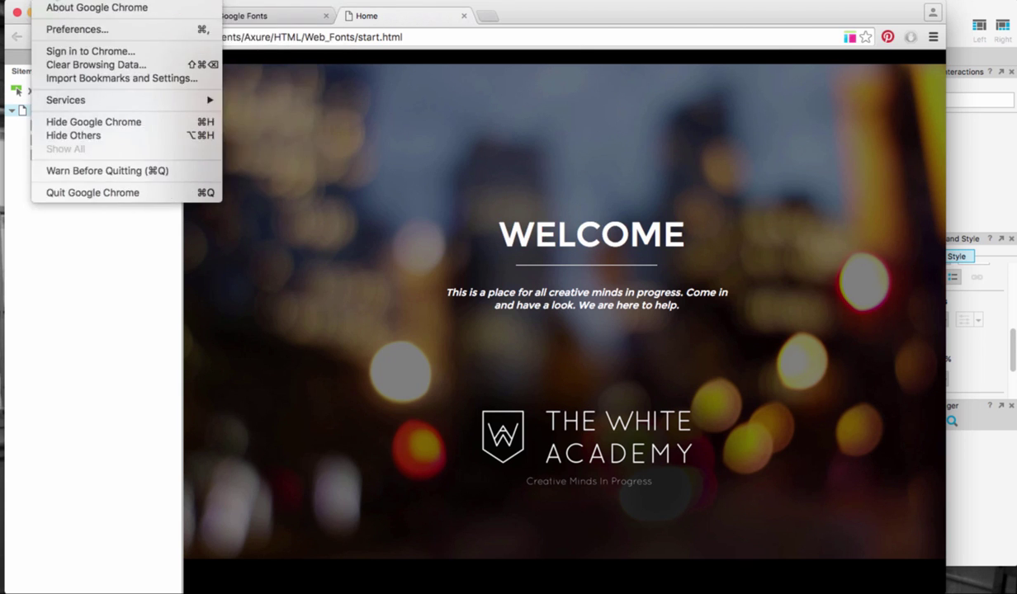
mouse_move(161, 0)
mouse_move(211, 155)
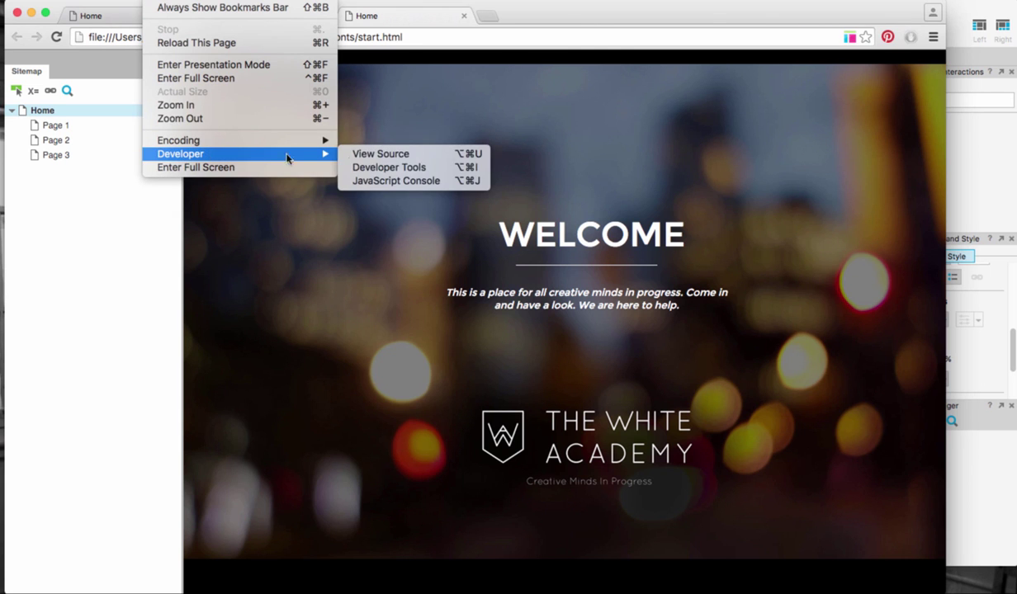
left_click(376, 167)
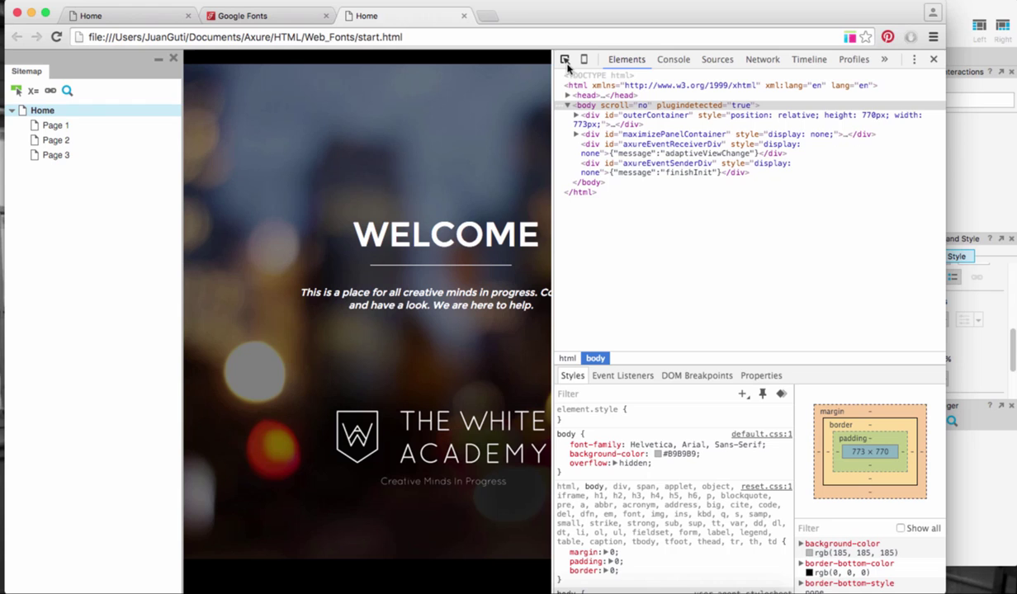
Step: Inspect the WELCOME heading, confirming font-family 'Montserrat', then return to Axure
left_click(564, 60)
left_click(467, 246)
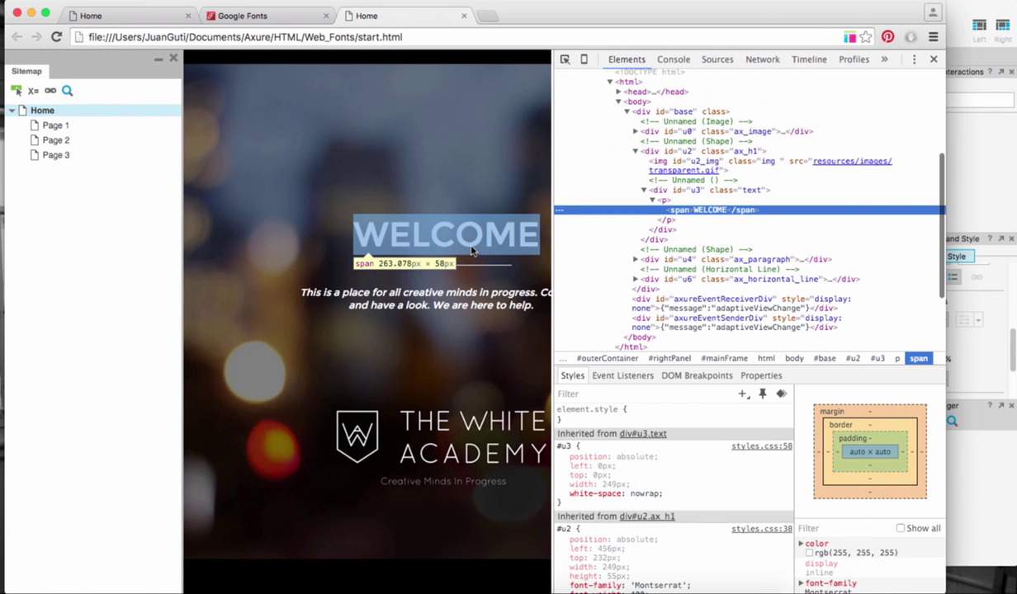
scroll(673, 495, "down", 3)
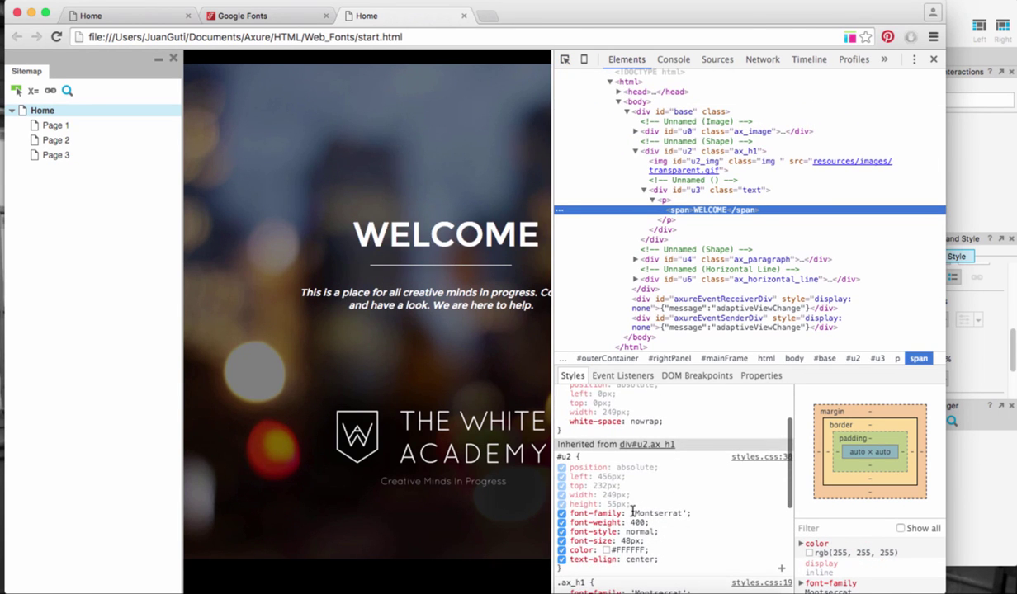
left_click(642, 513)
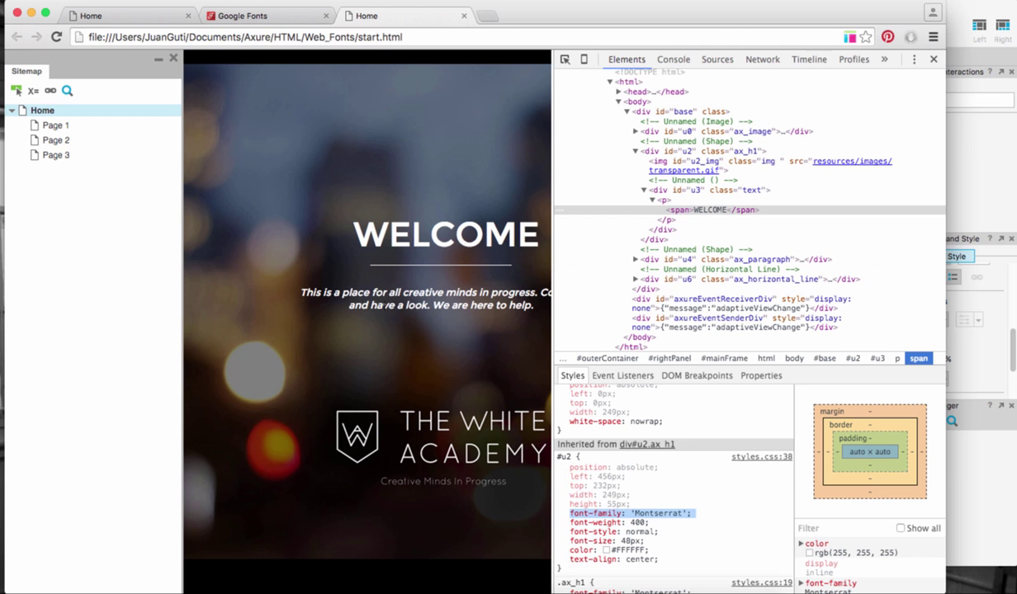
left_click_drag(371, 292, 430, 305)
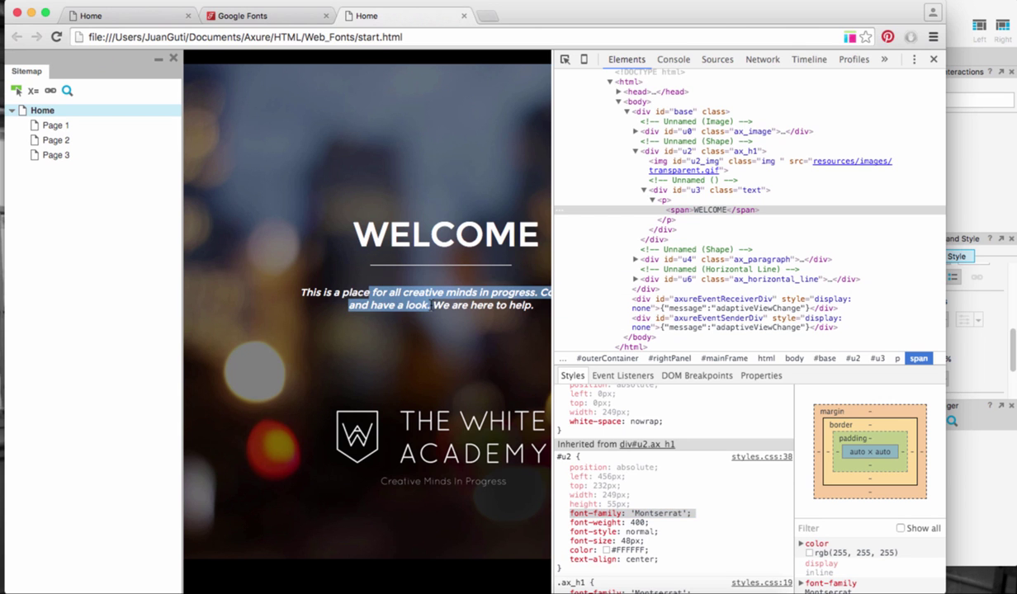
key("super+Tab")
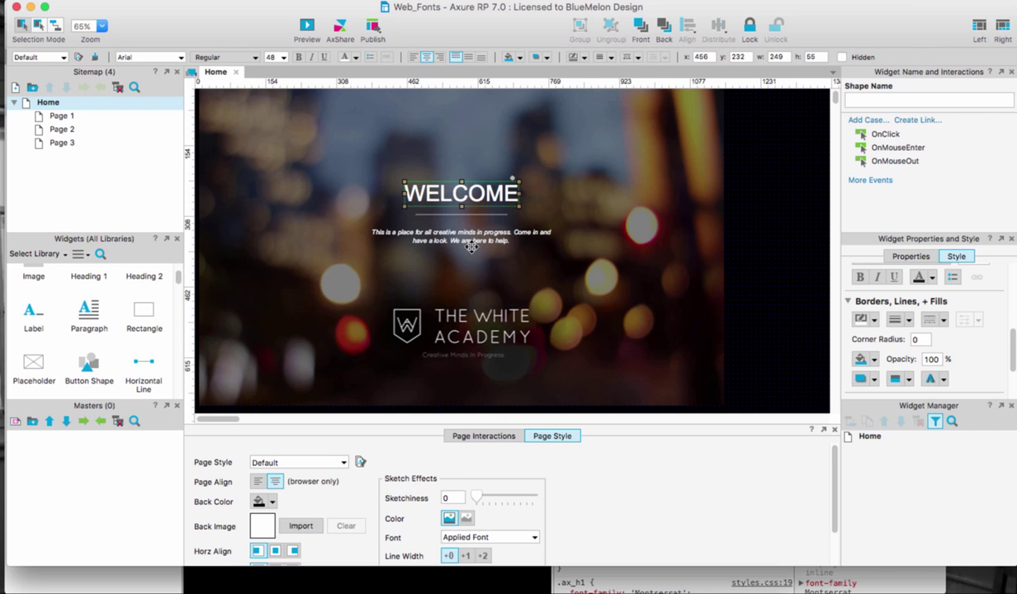
Step: Switch from Axure back to the Chrome preview, then bring up the app switcher
key("super+Tab")
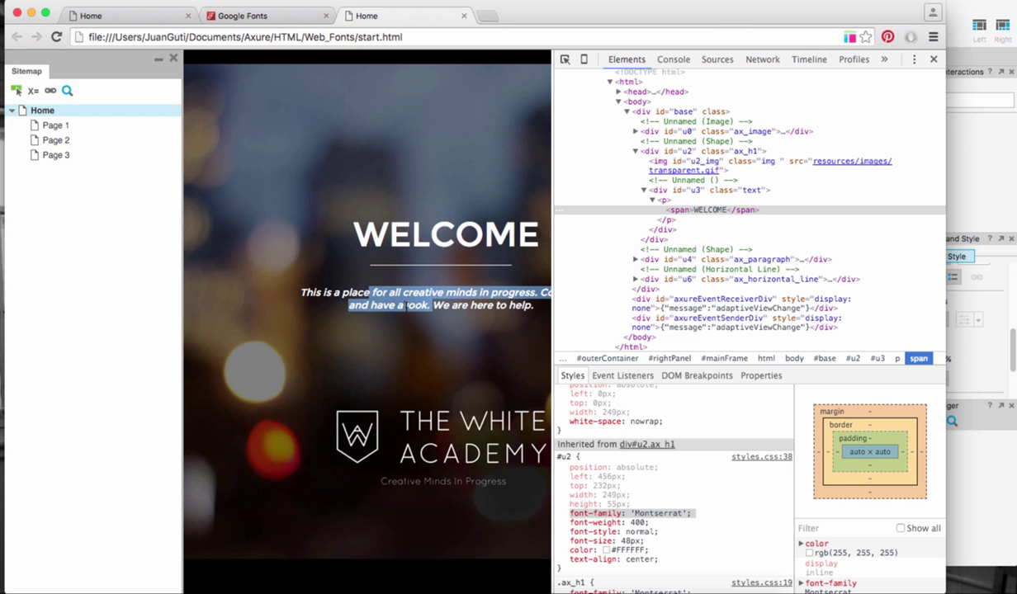
key("super+Tab")
key("super+Tab")
key("super+Tab")
key("super+Tab")
key("super+Tab")
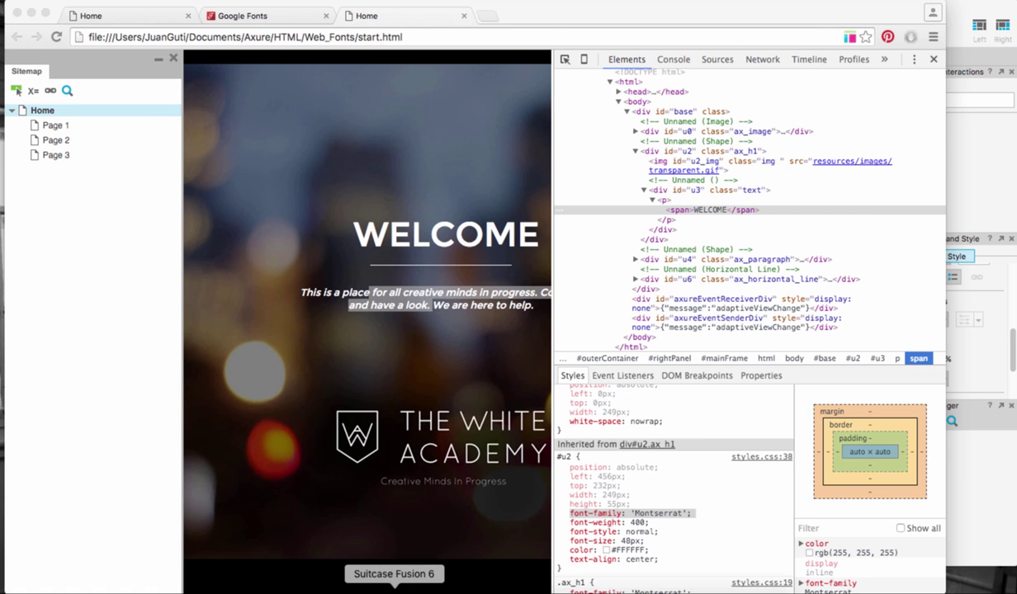
Step: In Suitcase Fusion 6, QuickFind 'mont' and permanently activate Montserrat, then return to Axure
left_click(394, 591)
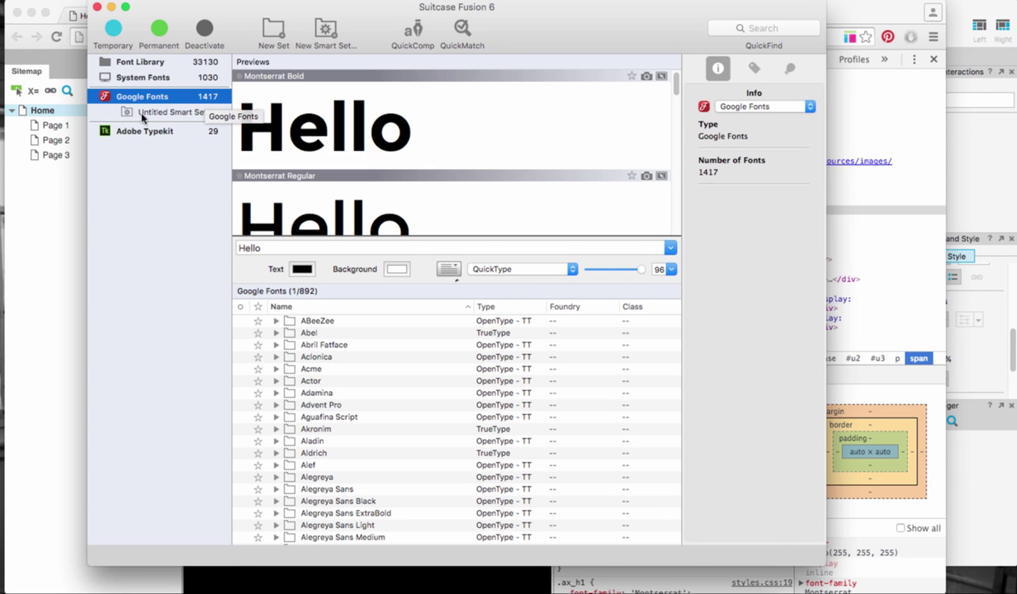
left_click(776, 28)
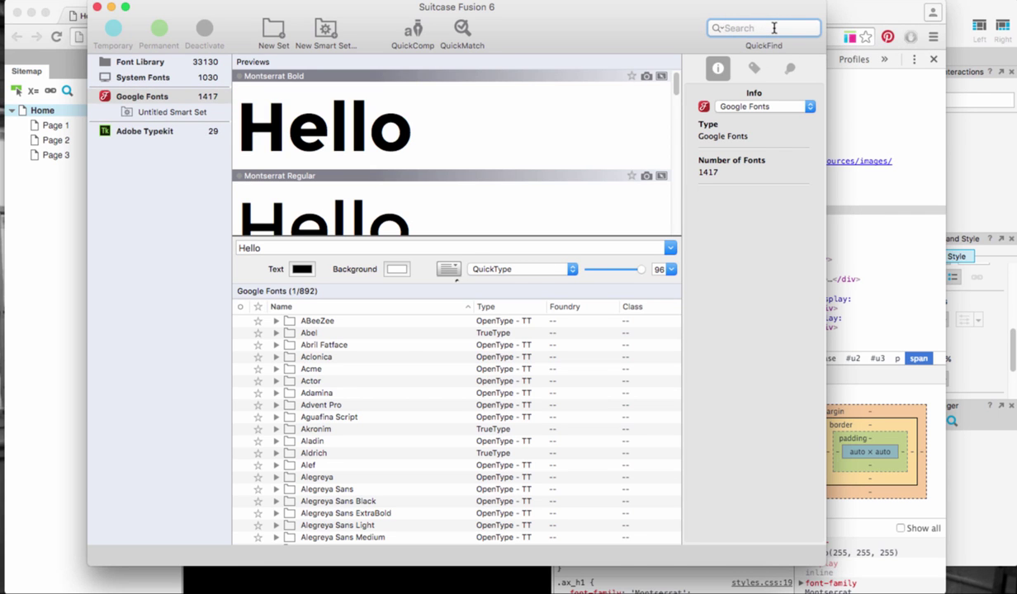
type("mons")
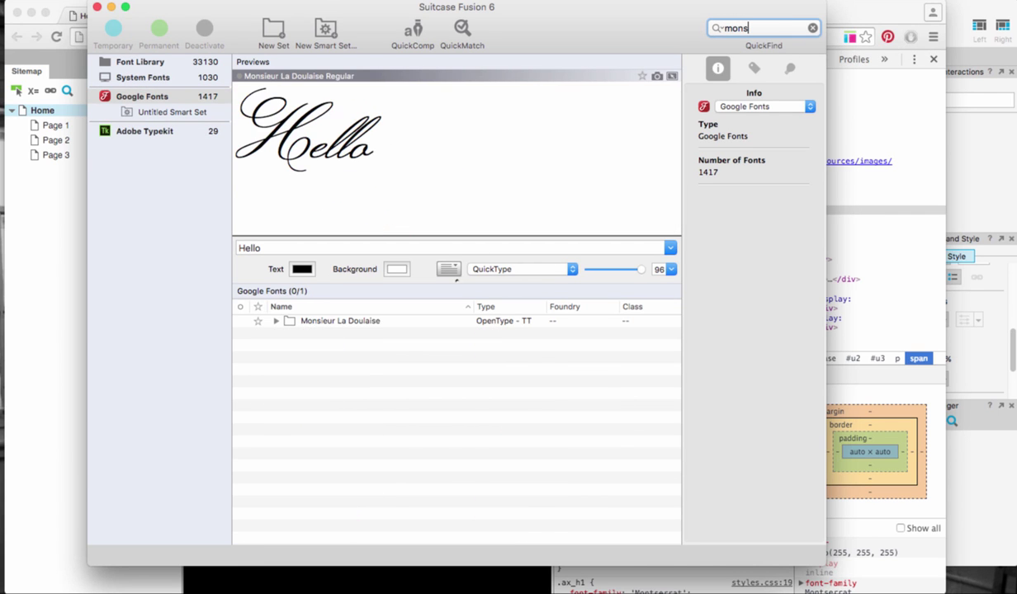
key("BackSpace")
type("t")
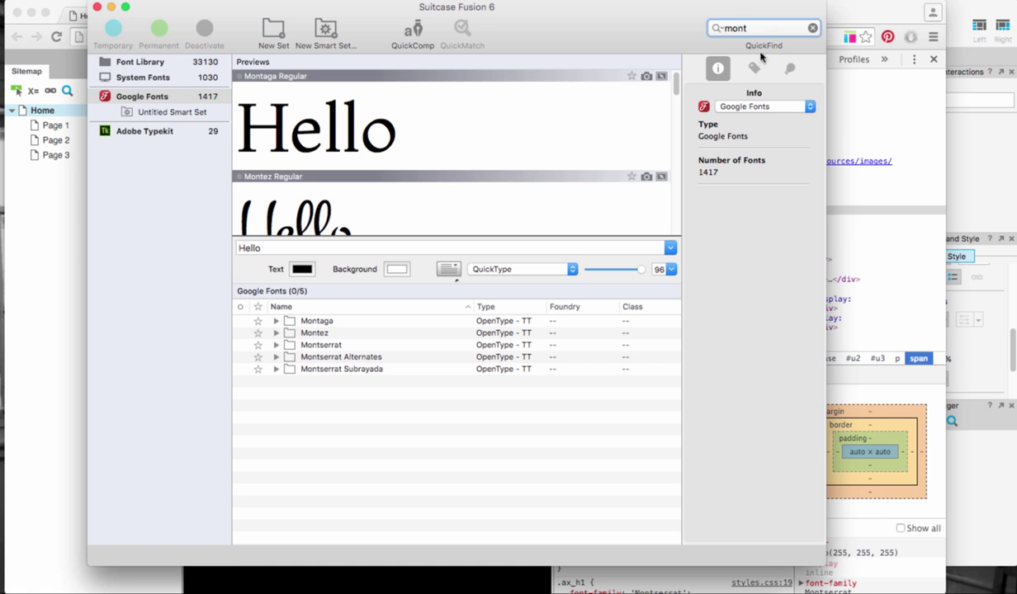
left_click(363, 344)
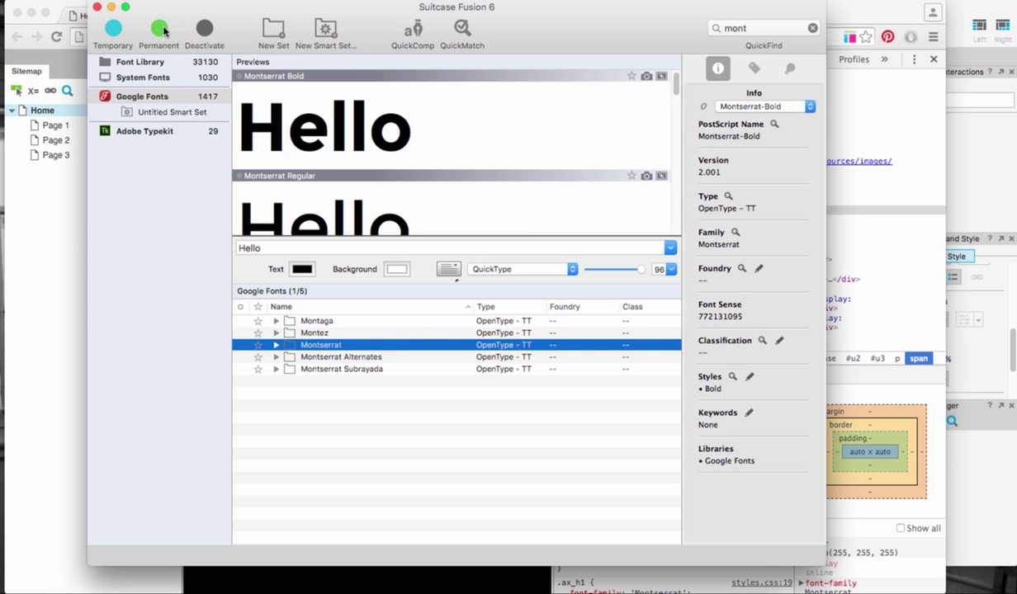
left_click(160, 31)
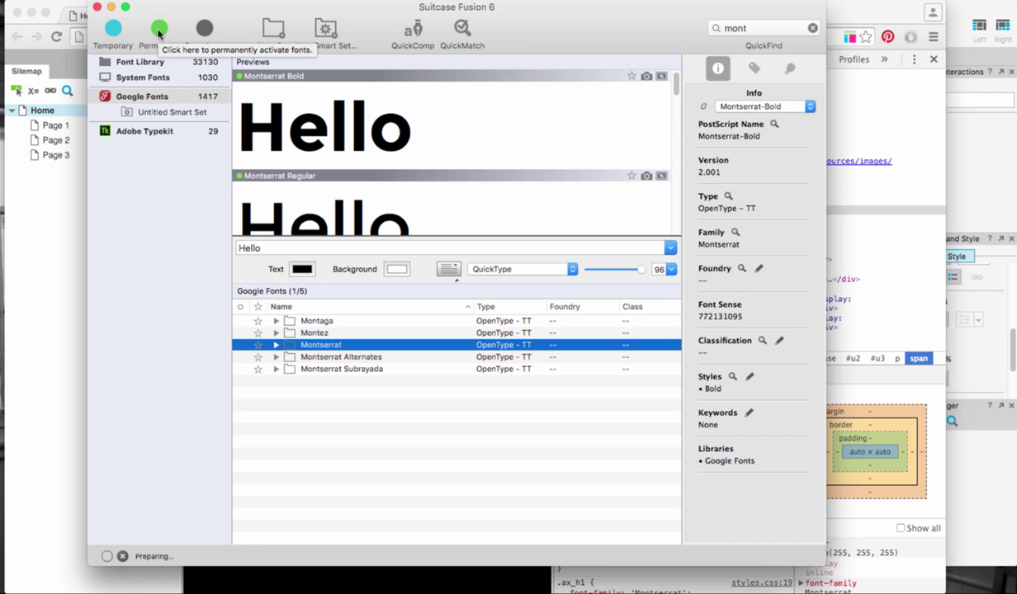
left_click(108, 37)
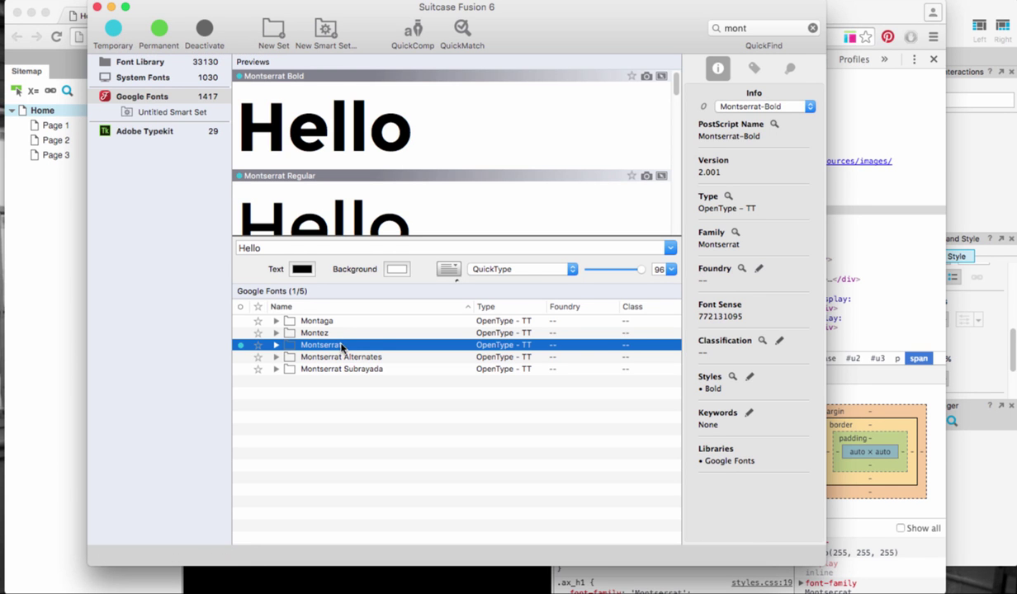
key("super+Tab")
key("super+Tab")
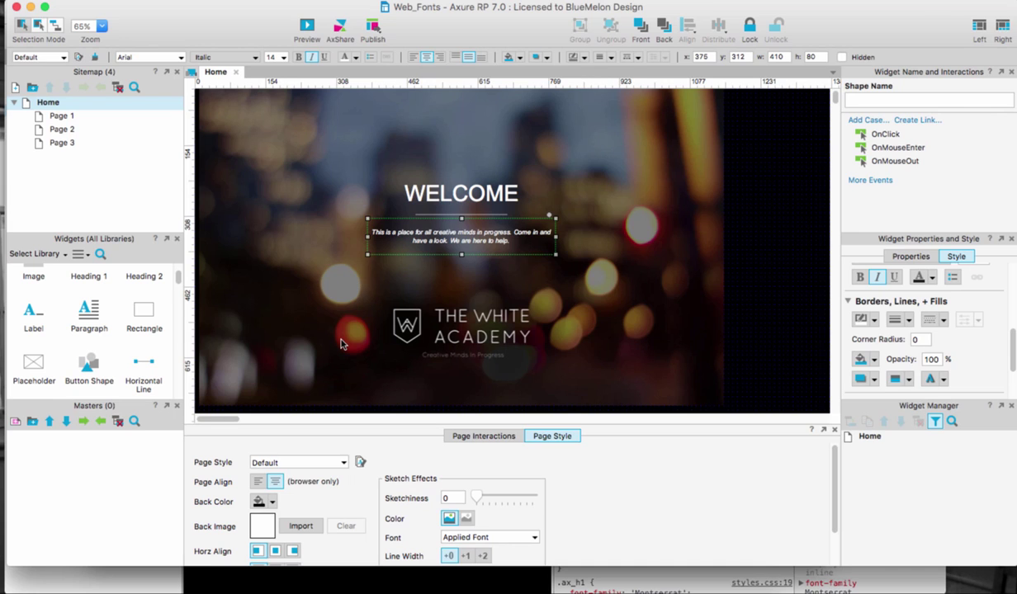
Step: Set the WELCOME heading's font family from Arial to Montserrat in the toolbar font box
left_click(479, 205)
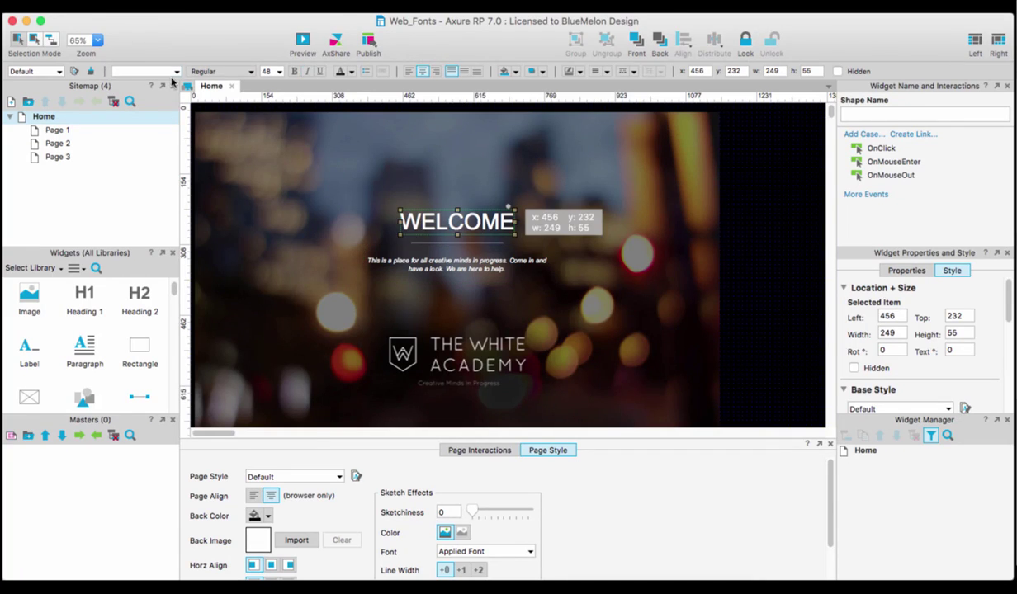
left_click(154, 70)
type("Monaco")
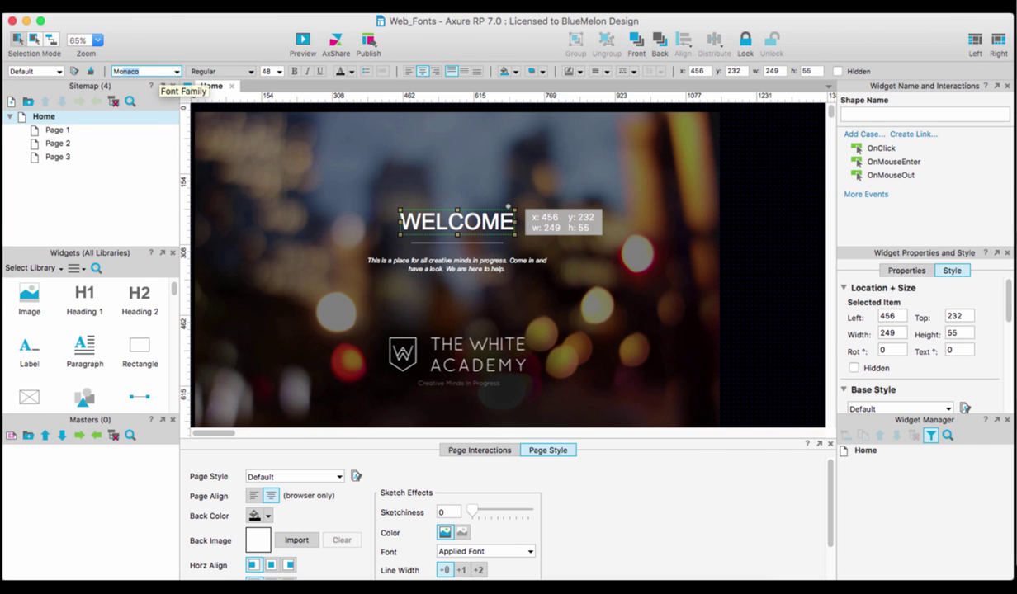
type("tserrat")
key("Return")
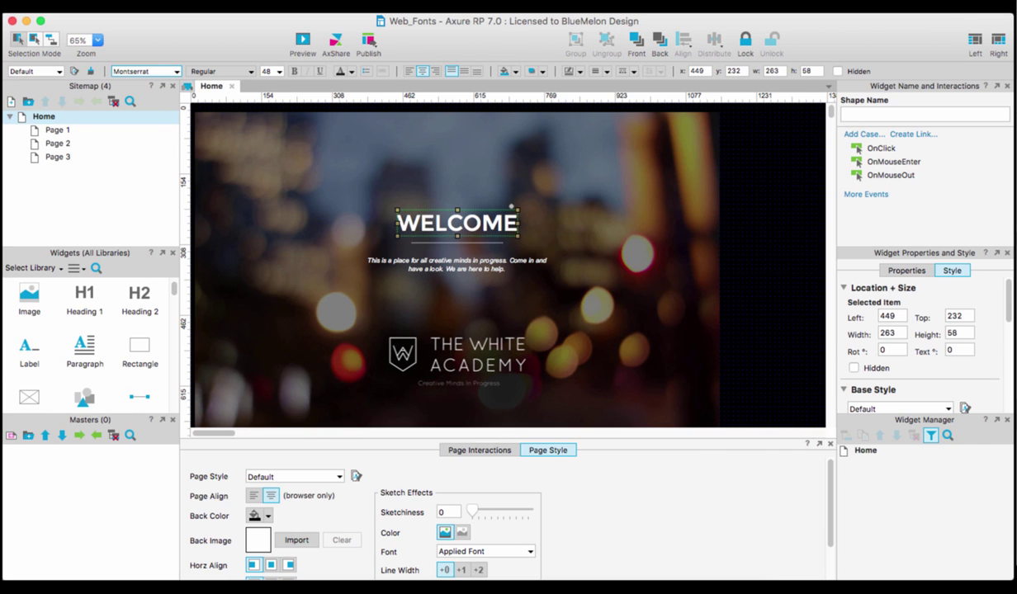
left_click(516, 258)
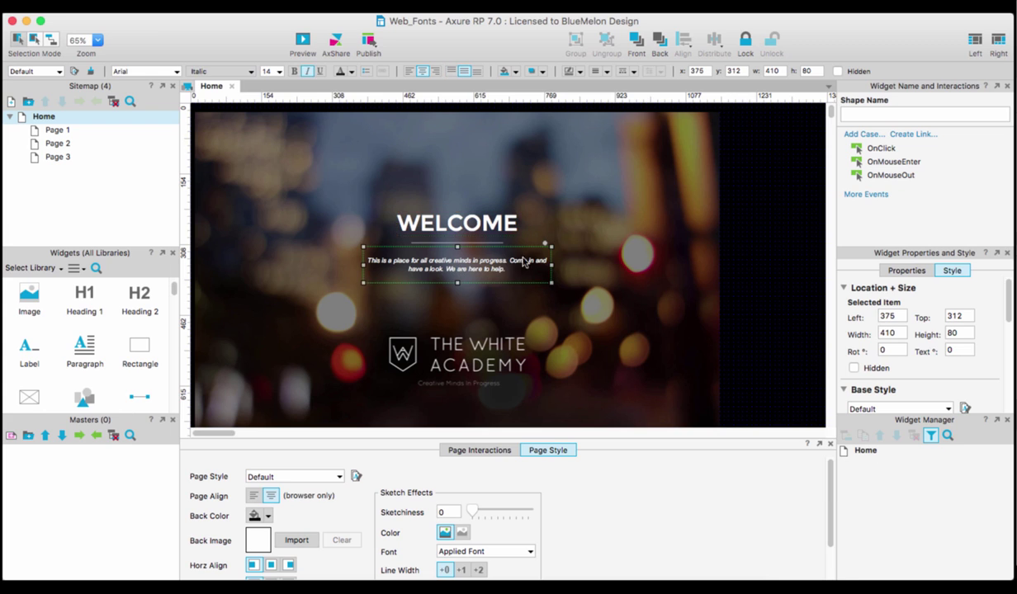
left_click(137, 71)
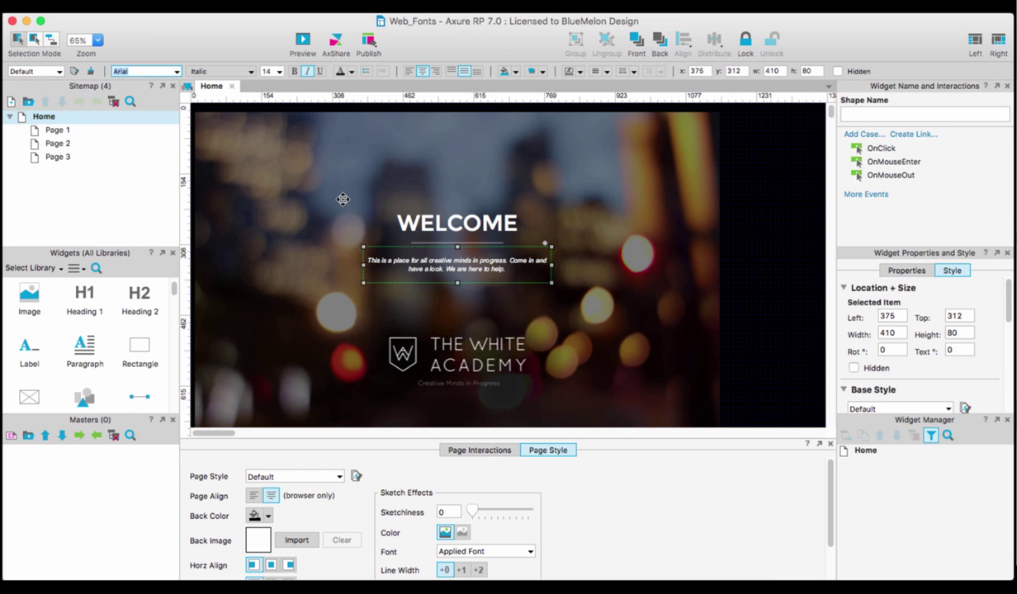
key("super+Tab")
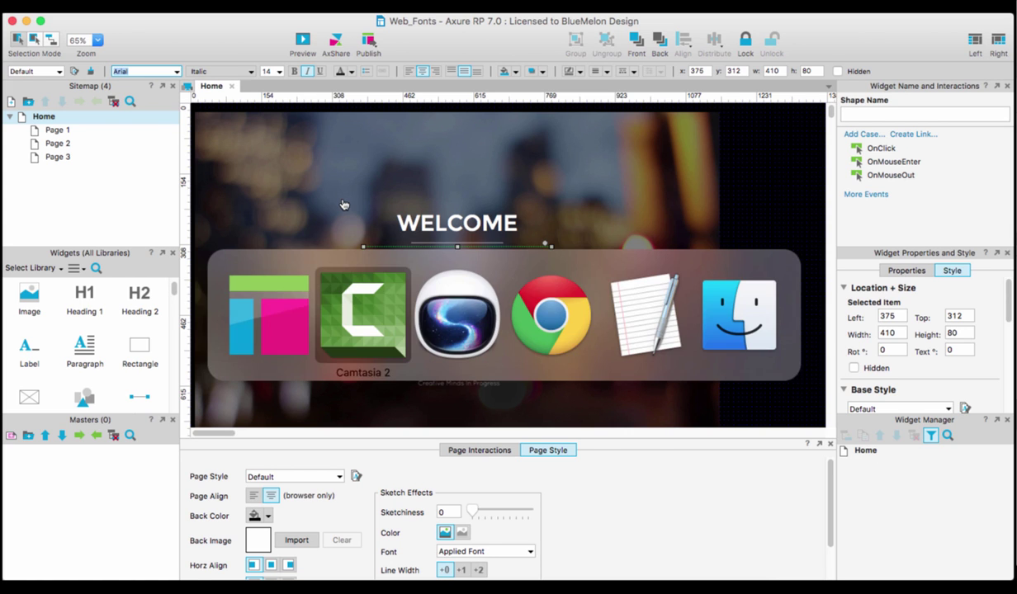
key("super+shift+Tab")
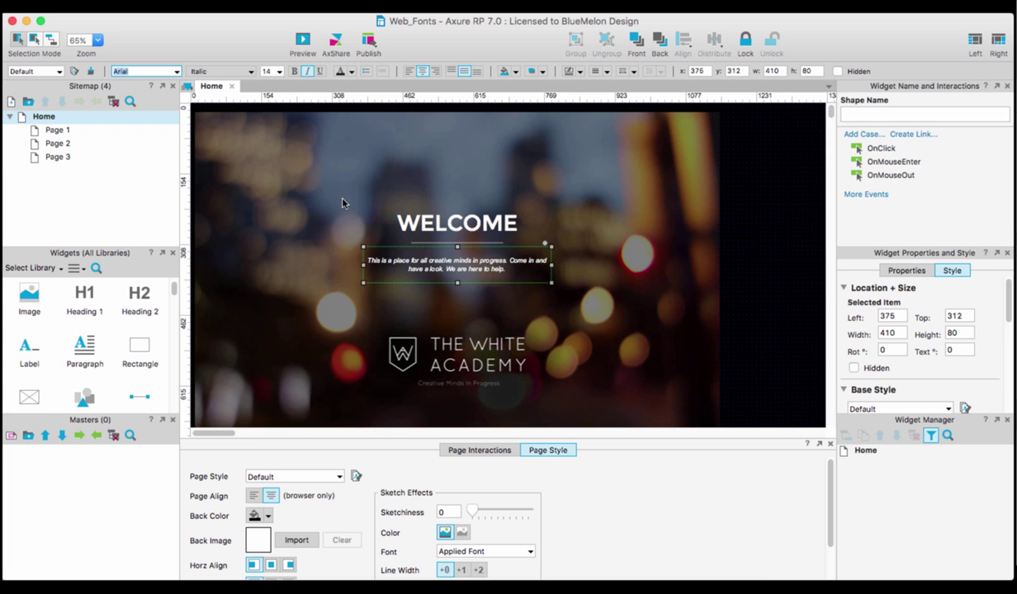
key("super+Tab")
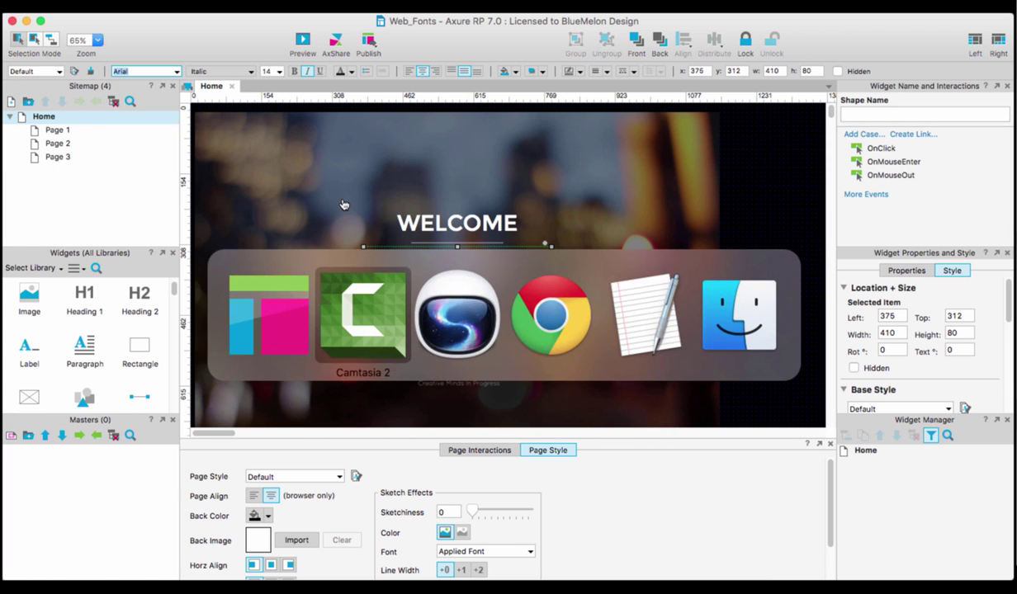
key("super+shift+Tab")
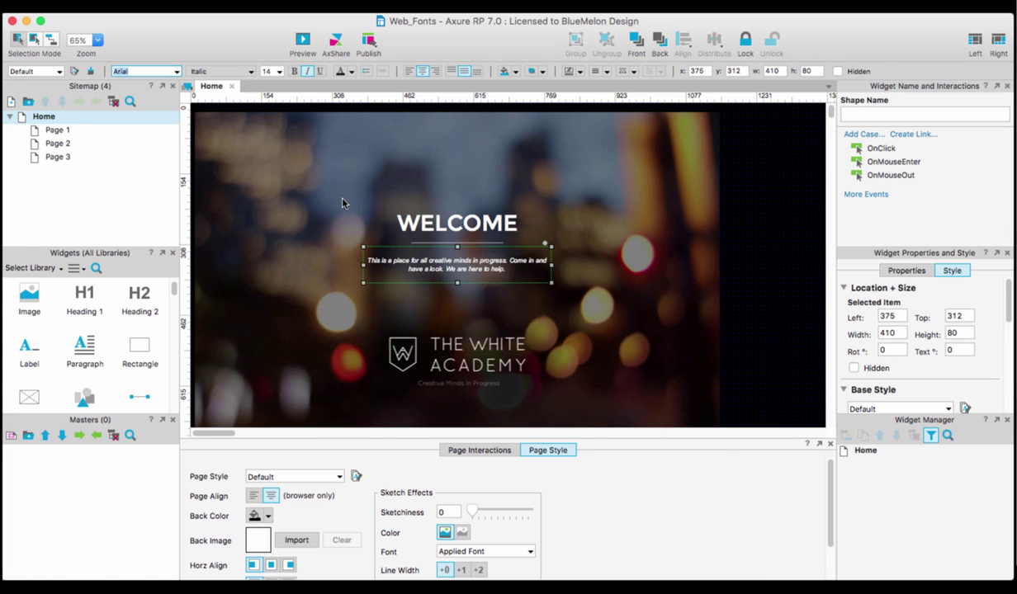